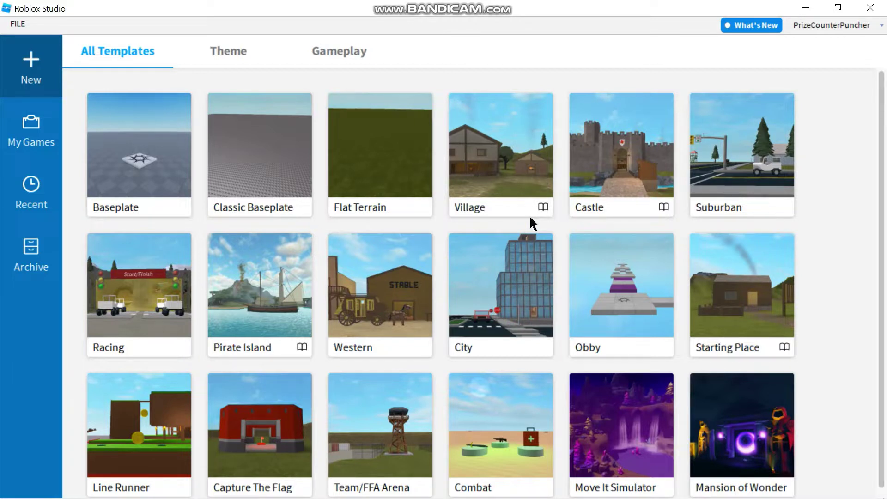
Create a place from the Classic Baseplate template and insert a block part
{"action": "left_click", "coordinate": [266, 153]}
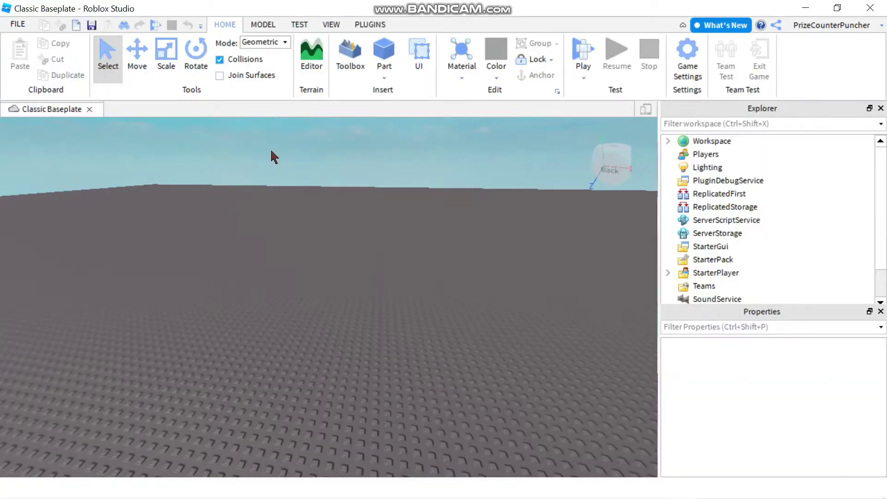
{"action": "left_click", "coordinate": [386, 51]}
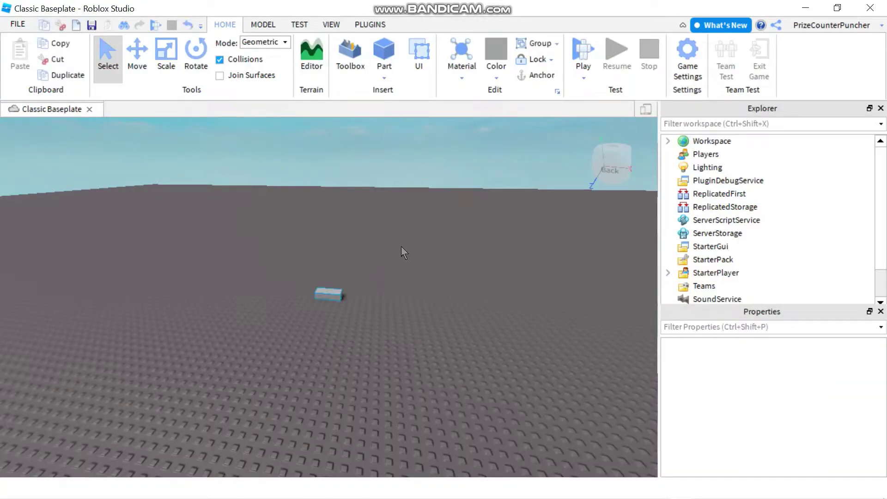
Scale the part wider on both sides and much taller to form an upright wall, and anchor it
{"action": "left_click", "coordinate": [167, 48]}
{"action": "left_click_drag", "start_coordinate": [442, 310], "coordinate": [552, 326]}
{"action": "left_click_drag", "start_coordinate": [424, 280], "coordinate": [419, 149]}
{"action": "left_click_drag", "start_coordinate": [297, 241], "coordinate": [238, 238]}
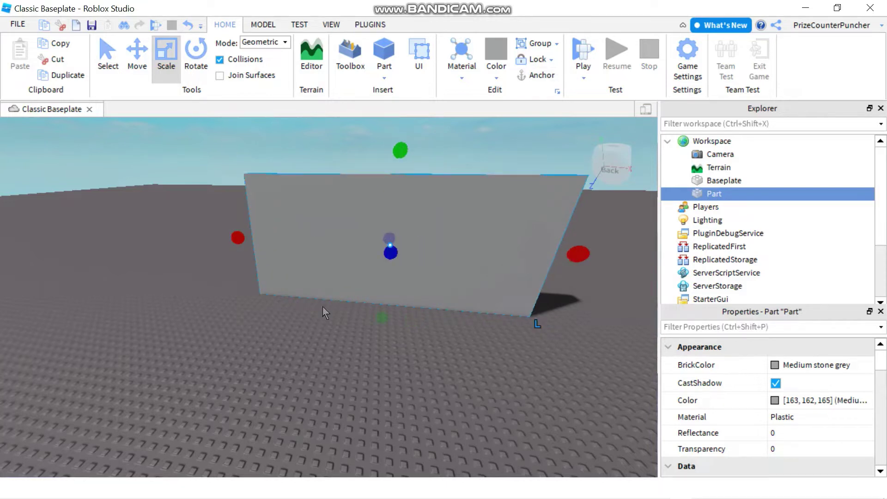
{"action": "left_click_drag", "start_coordinate": [403, 152], "coordinate": [403, 123]}
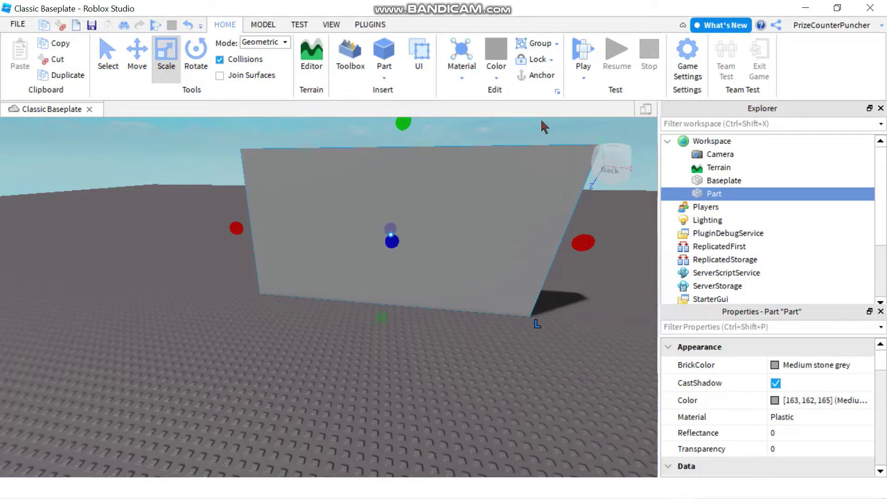
{"action": "left_click", "coordinate": [540, 76]}
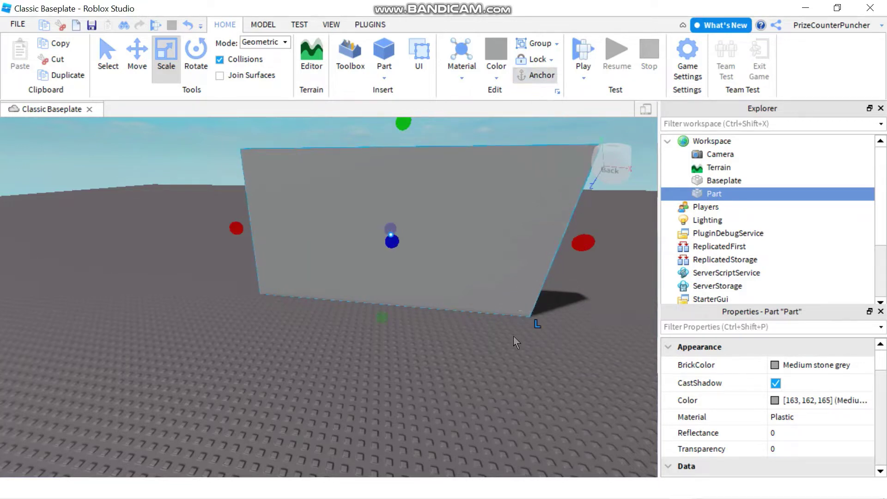
Set the wall part's BrickColor to Really black and its material to Brick
{"action": "left_click", "coordinate": [774, 364]}
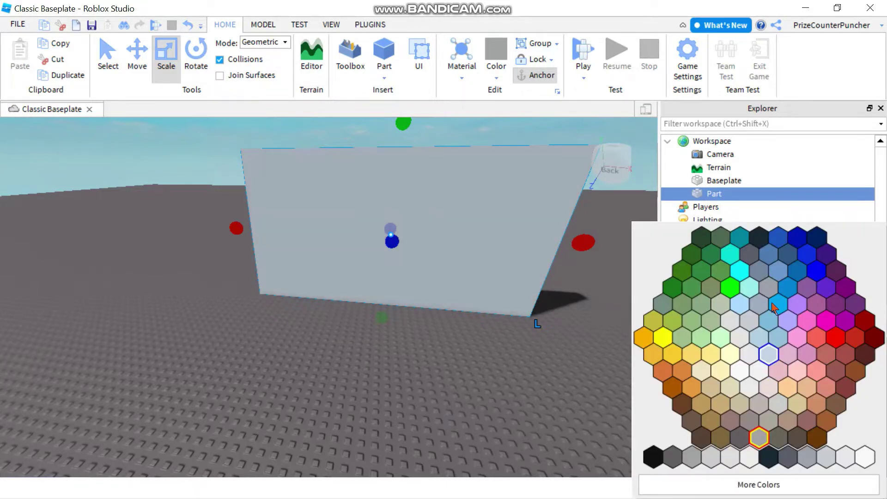
{"action": "left_click", "coordinate": [653, 458]}
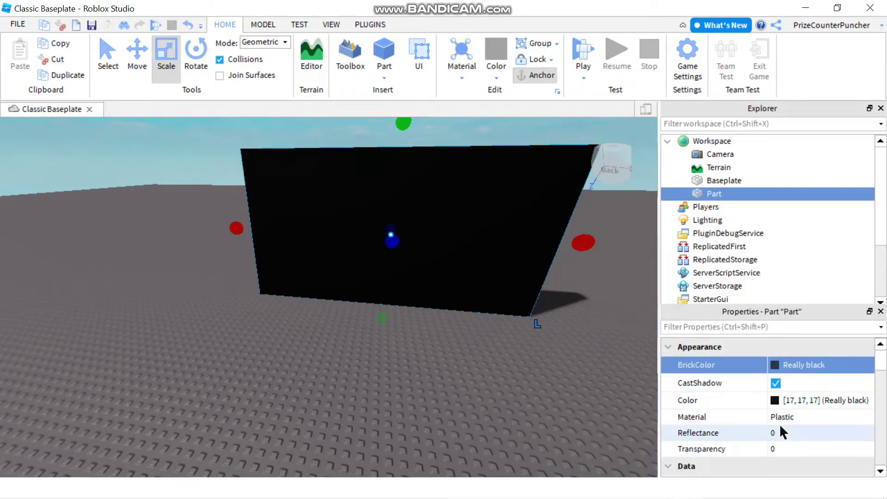
{"action": "left_click", "coordinate": [800, 415]}
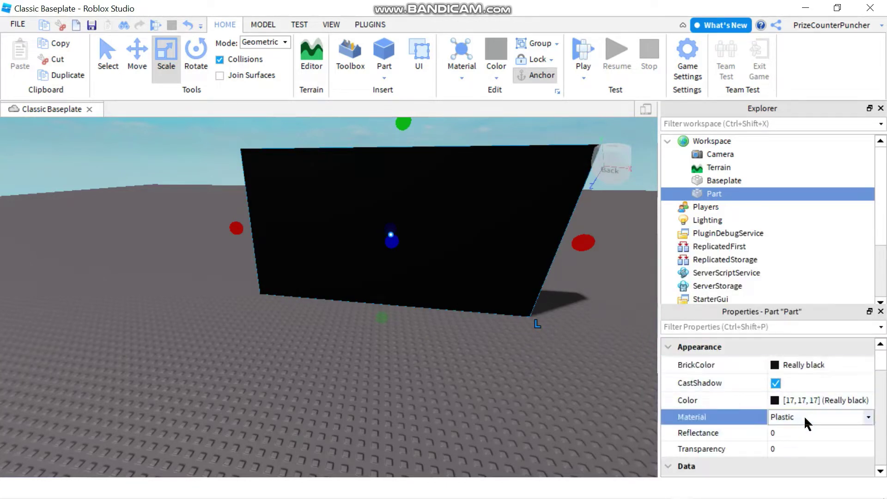
{"action": "left_click", "coordinate": [807, 415]}
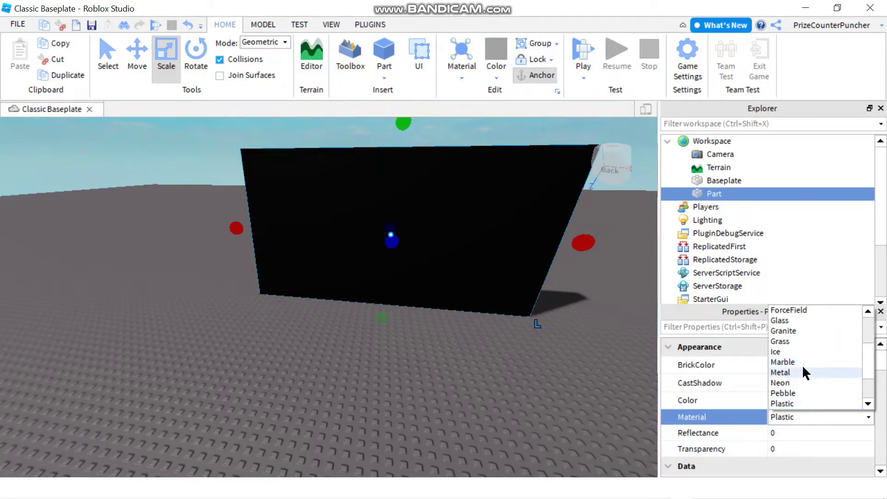
{"action": "scroll", "coordinate": [801, 364], "scroll_direction": "down", "scroll_amount": 2}
{"action": "scroll", "coordinate": [801, 364], "scroll_direction": "up", "scroll_amount": 4}
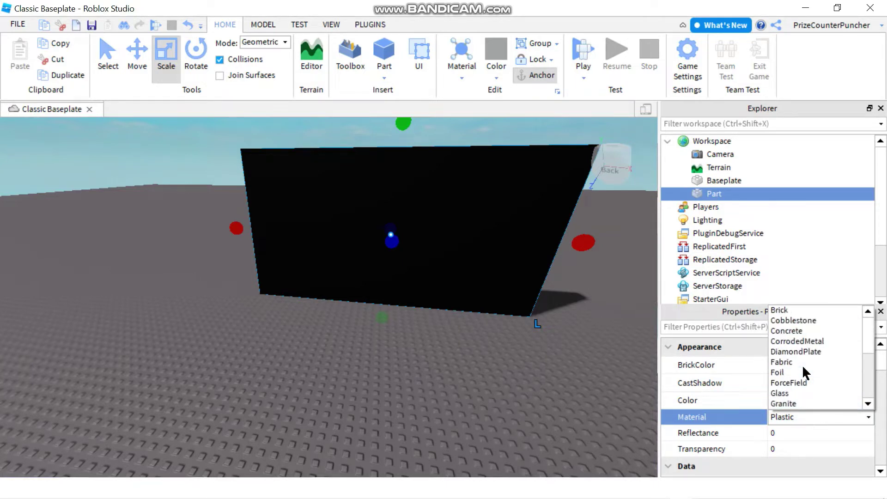
{"action": "left_click", "coordinate": [780, 310]}
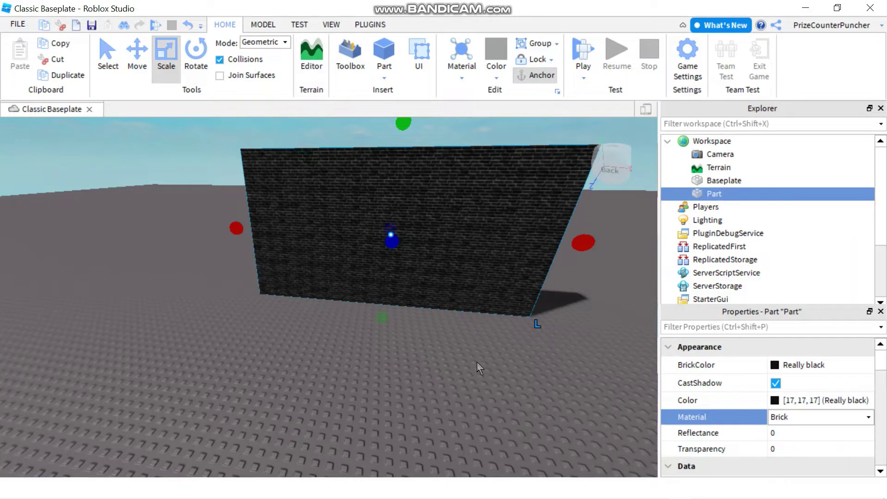
Add a SurfaceGui object inside the wall part
{"action": "mouse_move", "coordinate": [733, 197]}
{"action": "left_click", "coordinate": [730, 194]}
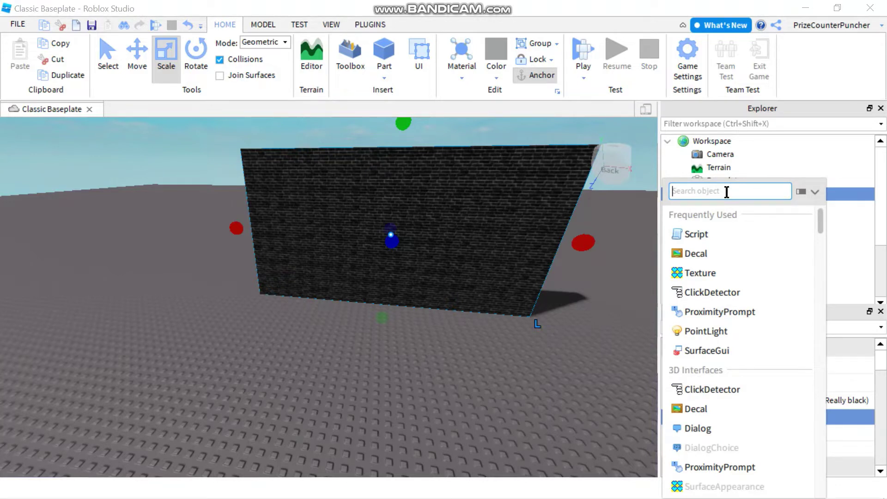
{"action": "type", "text": "sur"}
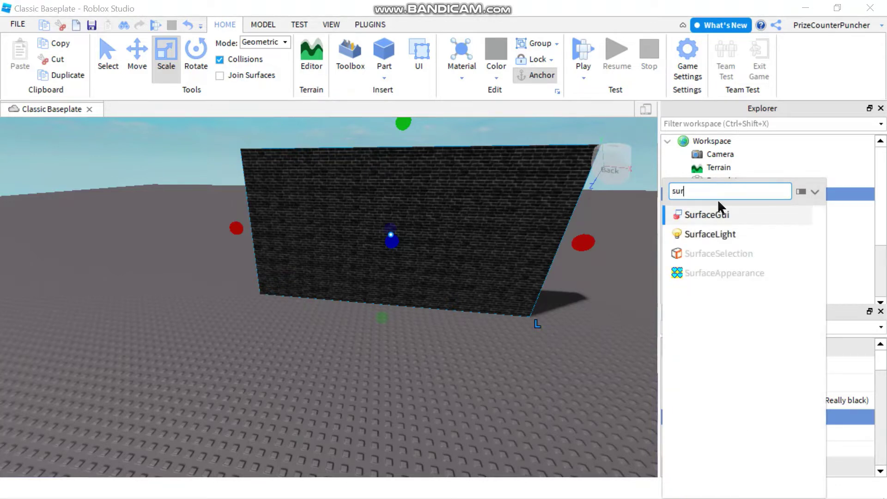
{"action": "left_click", "coordinate": [685, 215]}
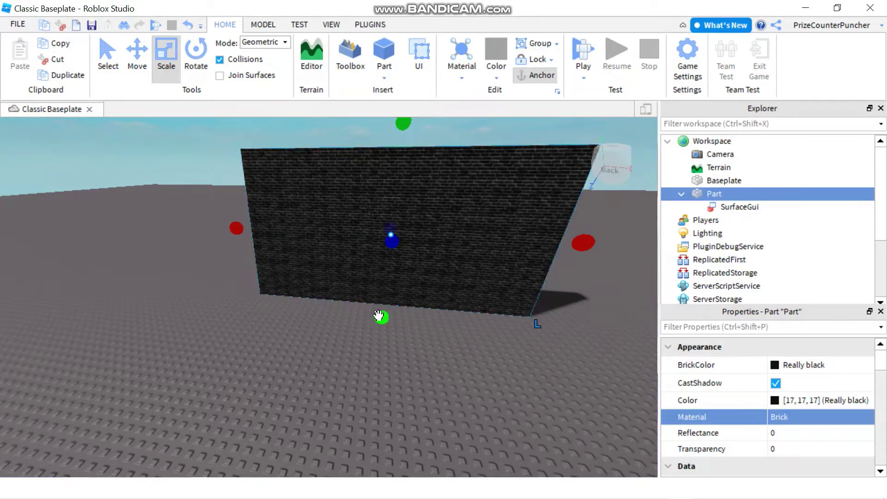
Add a TextLabel inside the wall's SurfaceGui
{"action": "left_click", "coordinate": [734, 206]}
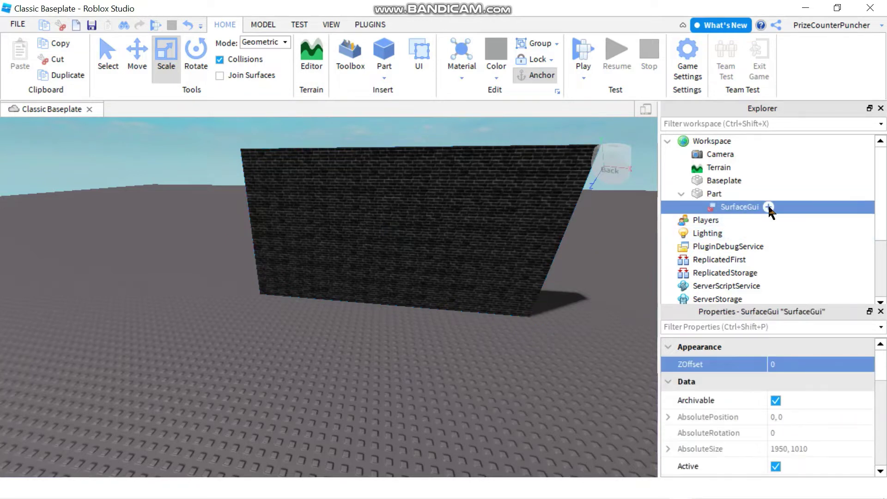
{"action": "left_click", "coordinate": [768, 206]}
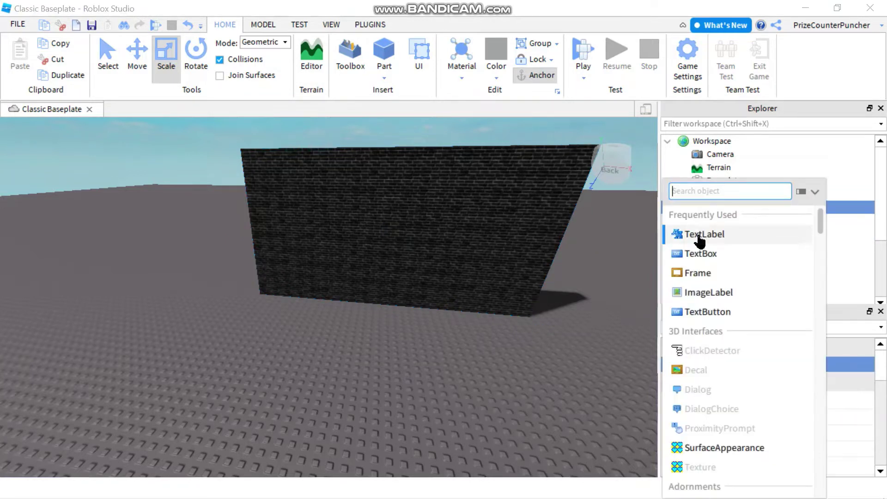
{"action": "left_click", "coordinate": [674, 234]}
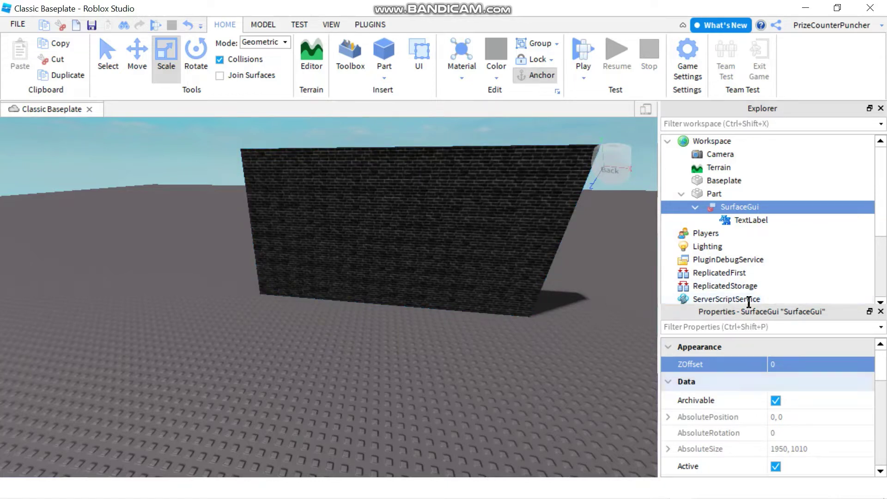
Set the SurfaceGui's Face property to Back
{"action": "mouse_move", "coordinate": [736, 207]}
{"action": "scroll", "coordinate": [768, 409], "scroll_direction": "down", "scroll_amount": 2}
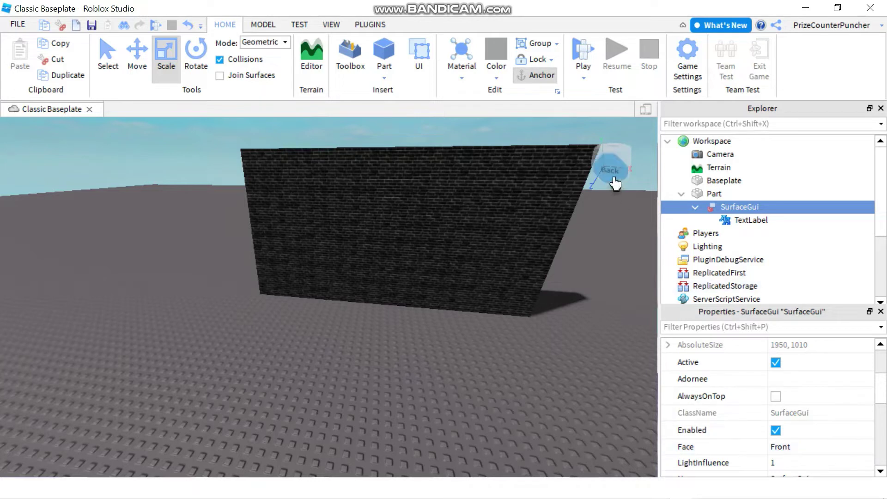
{"action": "left_click", "coordinate": [791, 444]}
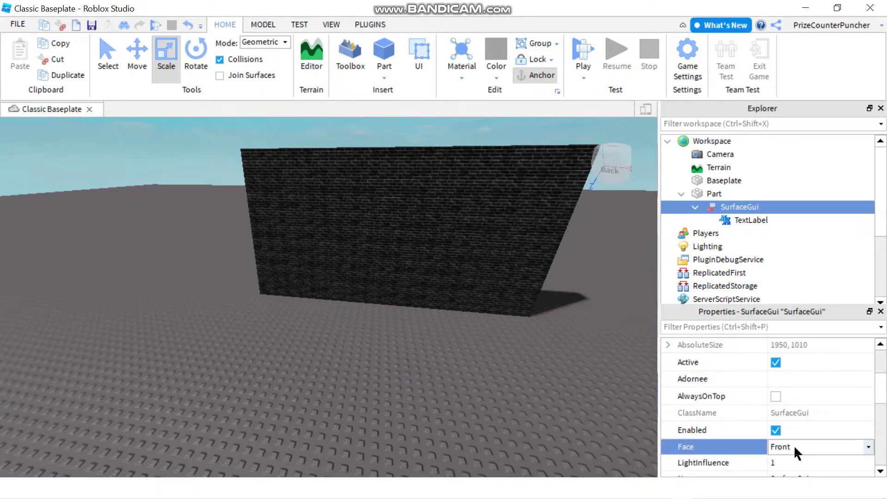
{"action": "left_click", "coordinate": [794, 444]}
{"action": "left_click", "coordinate": [784, 379]}
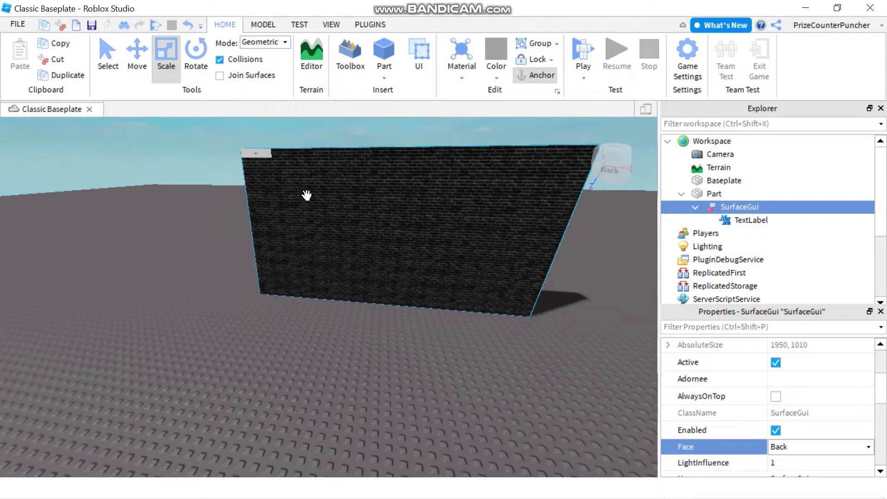
Set the TextLabel's X size to an offset of 0 and a scale of 0.5
{"action": "left_click", "coordinate": [754, 219]}
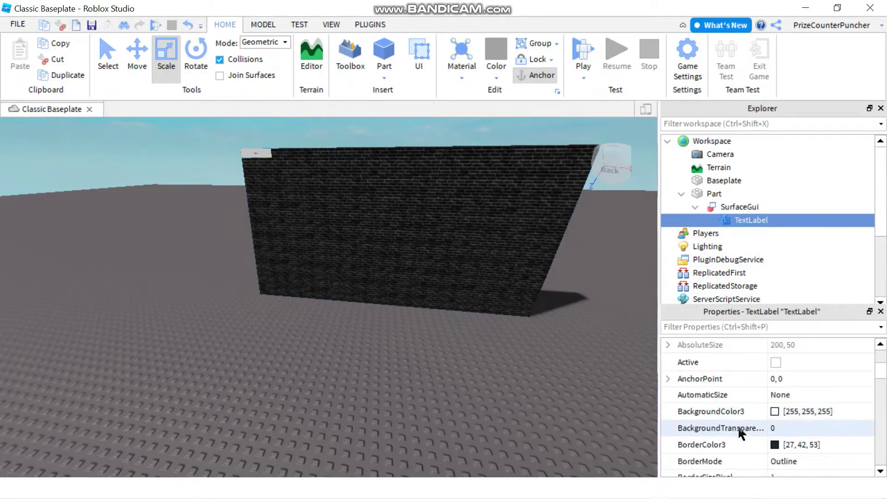
{"action": "scroll", "coordinate": [737, 424], "scroll_direction": "down", "scroll_amount": 3}
{"action": "left_click", "coordinate": [736, 424]}
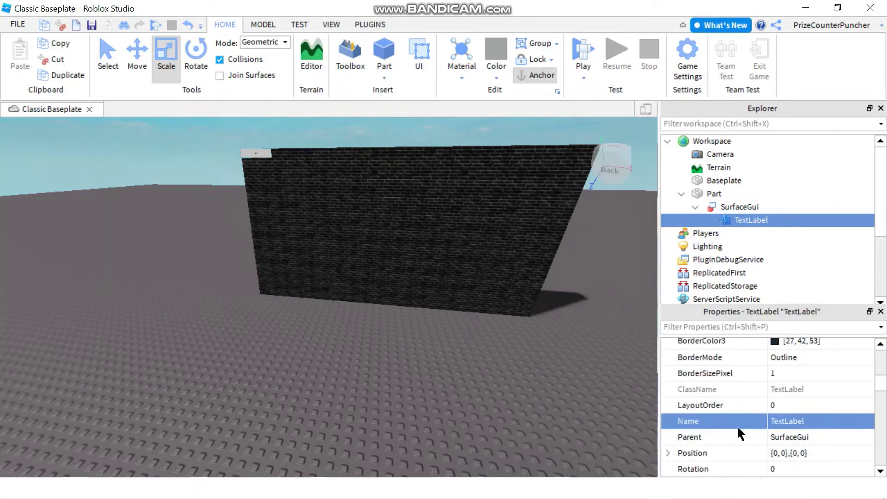
{"action": "scroll", "coordinate": [737, 425], "scroll_direction": "down", "scroll_amount": 3}
{"action": "scroll", "coordinate": [737, 425], "scroll_direction": "down", "scroll_amount": 3}
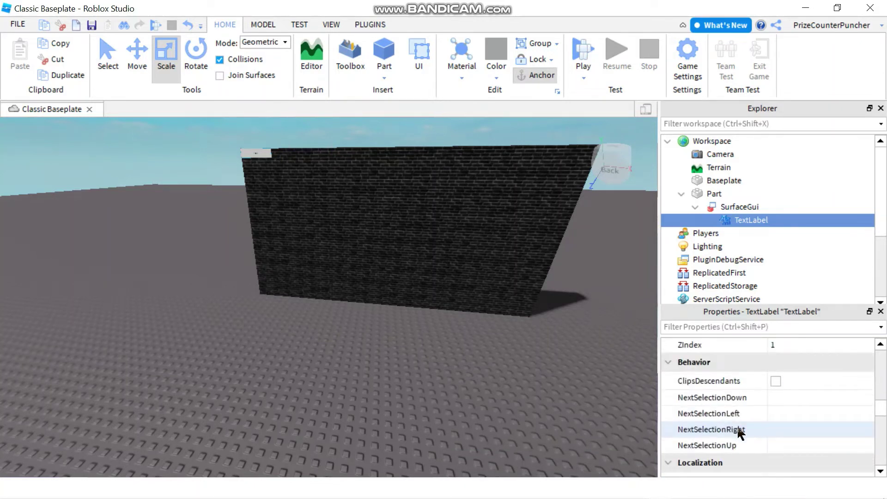
{"action": "scroll", "coordinate": [737, 431], "scroll_direction": "up", "scroll_amount": 2}
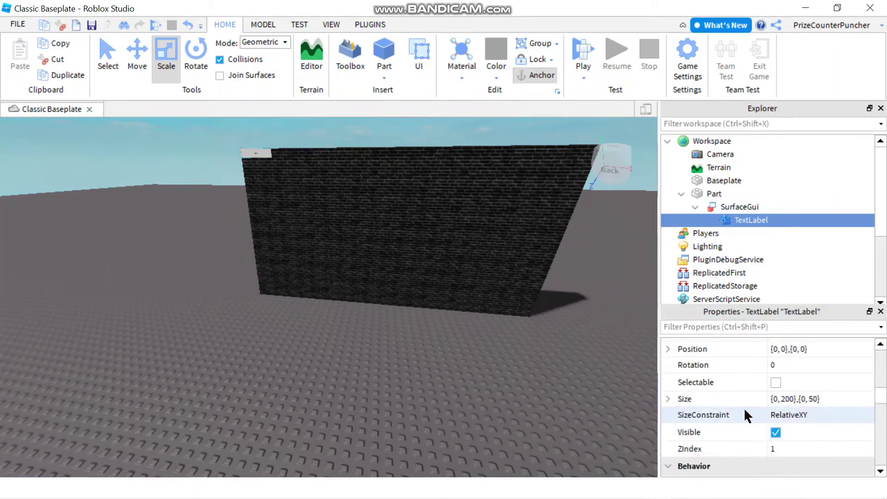
{"action": "left_click", "coordinate": [666, 399]}
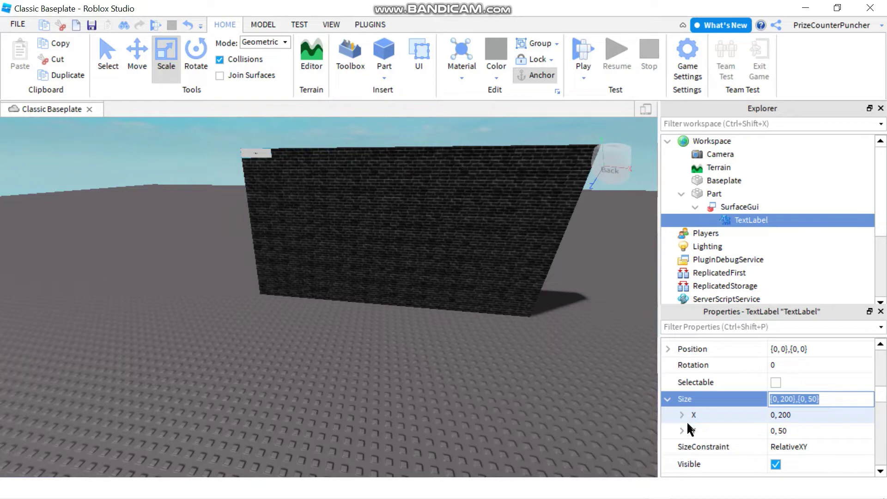
{"action": "left_click", "coordinate": [682, 416]}
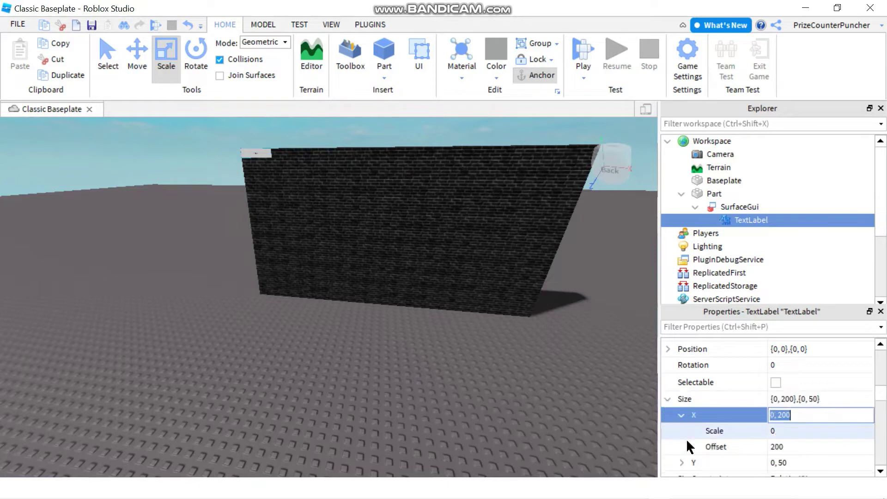
{"action": "left_click", "coordinate": [778, 446]}
{"action": "type", "text": "0"}
{"action": "key", "text": "Return"}
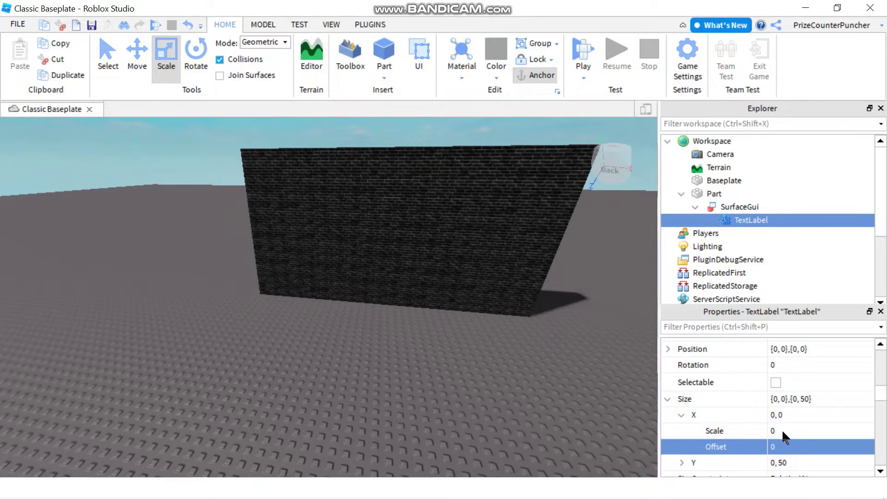
{"action": "left_click", "coordinate": [782, 431]}
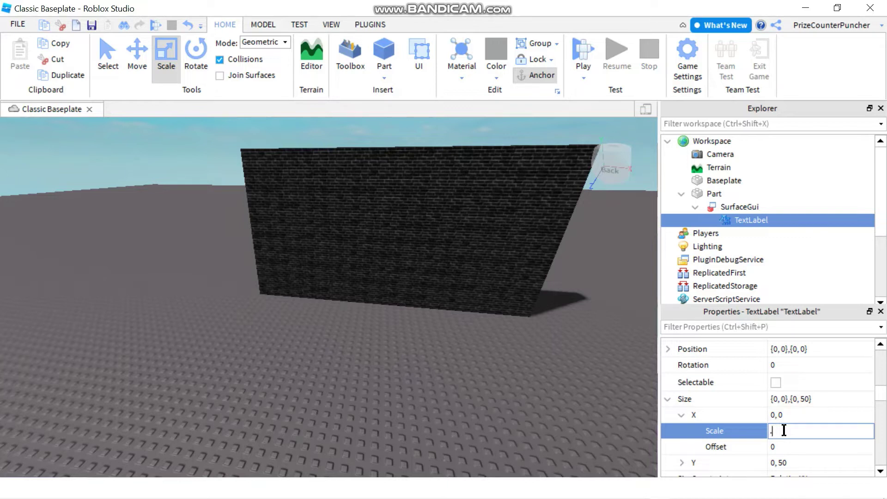
{"action": "key", "text": "Return"}
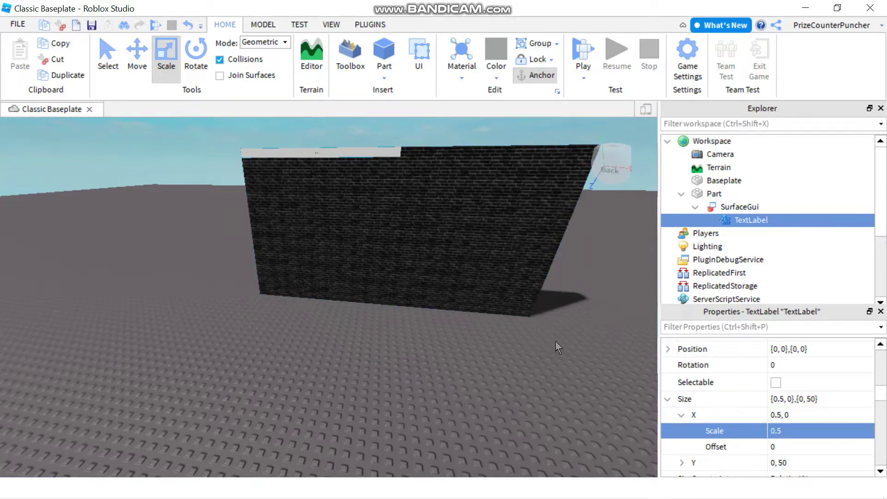
Set the TextLabel's Y size to an offset of 0 and a scale of 0.2
{"action": "right_click_drag", "start_coordinate": [565, 345], "coordinate": [567, 345]}
{"action": "scroll", "coordinate": [564, 339], "scroll_direction": "up", "scroll_amount": 5}
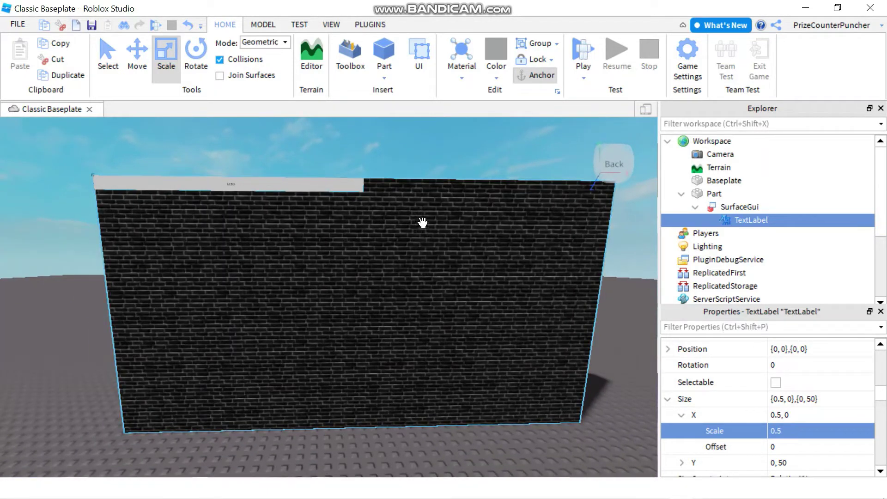
{"action": "left_click", "coordinate": [682, 461]}
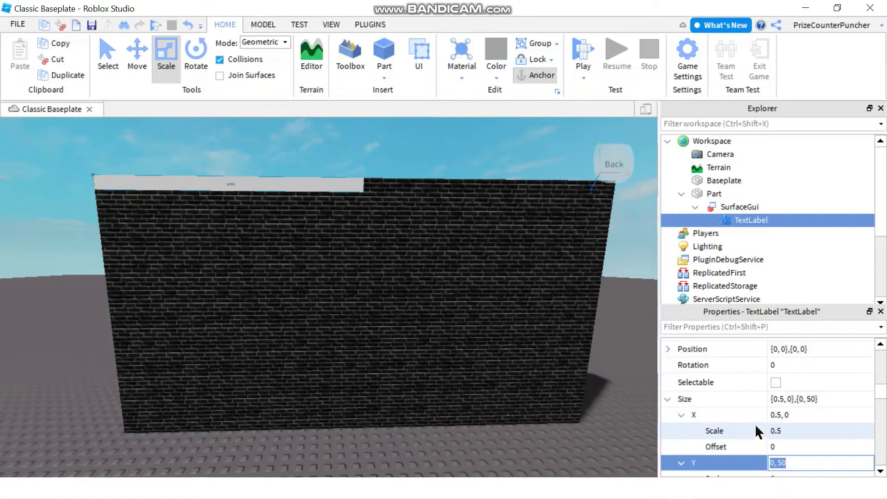
{"action": "scroll", "coordinate": [754, 423], "scroll_direction": "down", "scroll_amount": 1}
{"action": "left_click", "coordinate": [789, 444]}
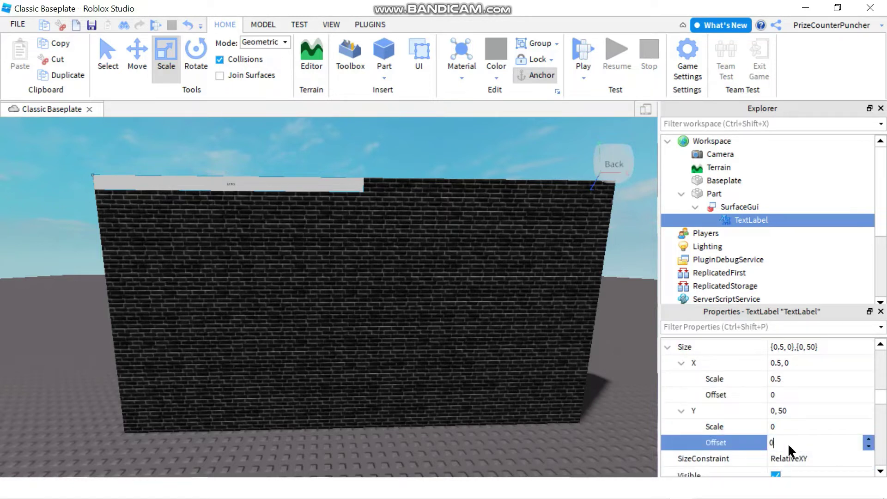
{"action": "key", "text": "Return"}
{"action": "left_click", "coordinate": [784, 423]}
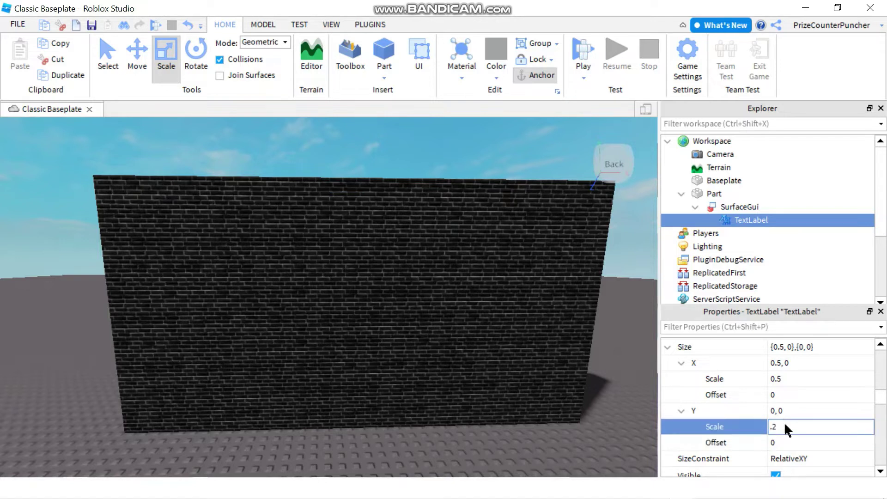
{"action": "type", "text": ".2"}
{"action": "key", "text": "Return"}
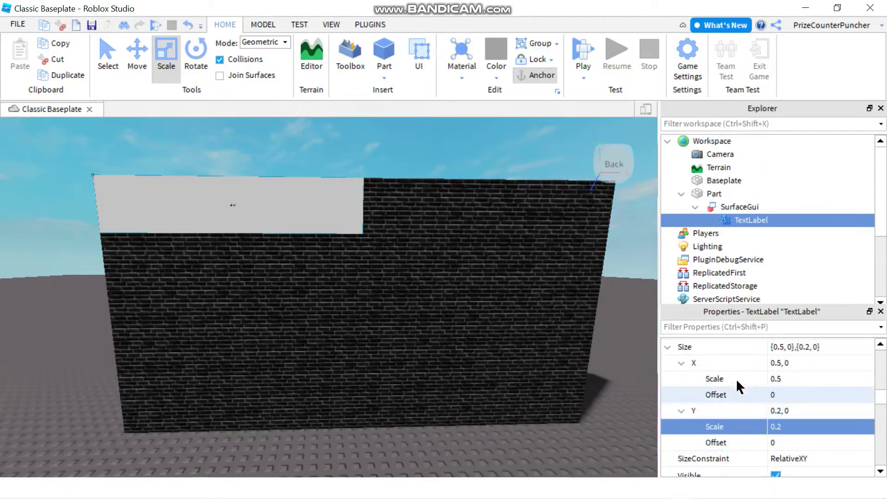
{"action": "left_click", "coordinate": [667, 346]}
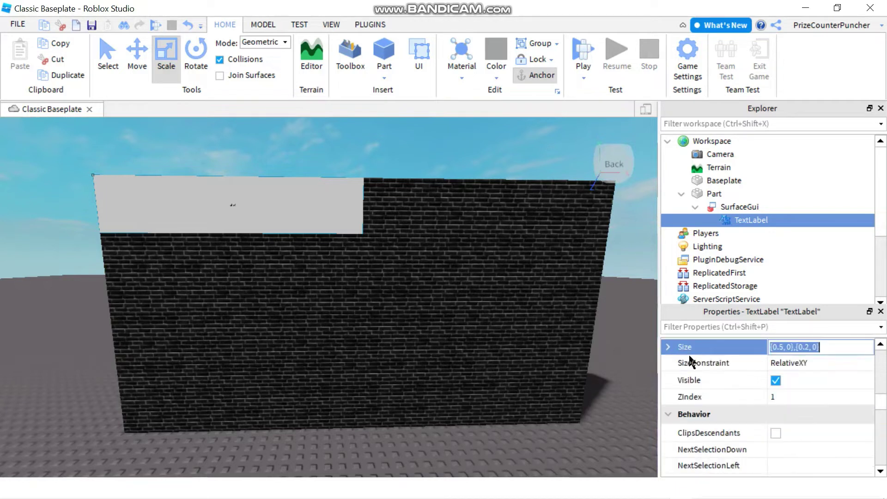
Set the TextLabel's X position scale to 0.25
{"action": "scroll", "coordinate": [709, 393], "scroll_direction": "up", "scroll_amount": 1}
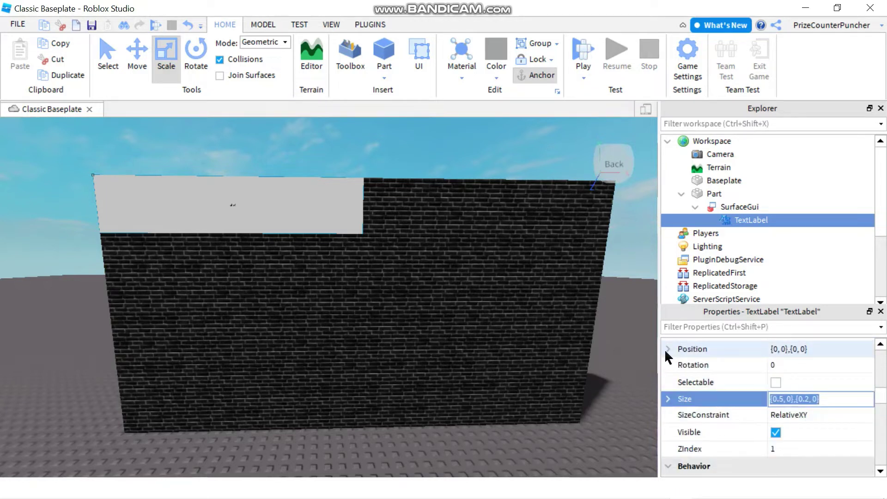
{"action": "left_click", "coordinate": [739, 348]}
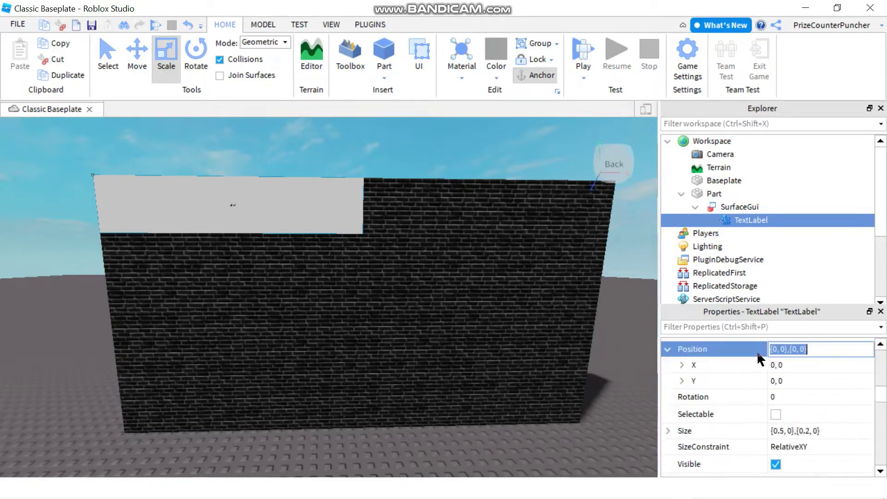
{"action": "left_click", "coordinate": [682, 366]}
{"action": "left_click", "coordinate": [777, 381]}
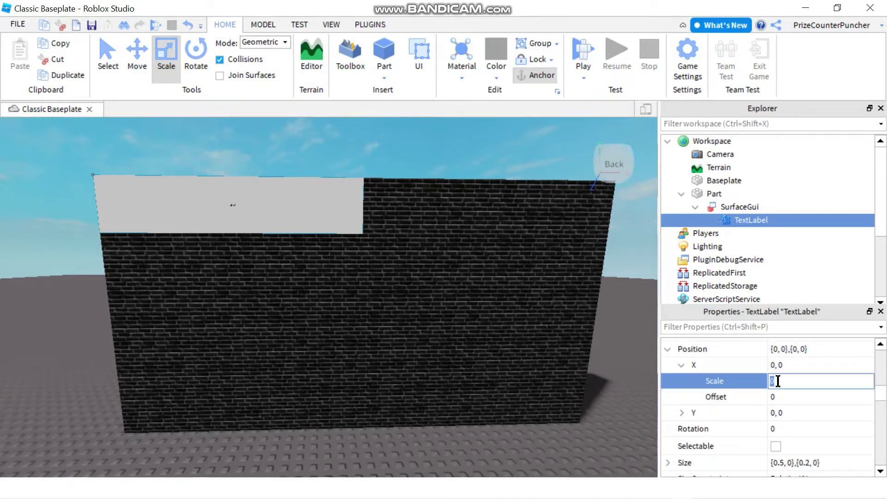
{"action": "type", "text": ".25"}
{"action": "key", "text": "Return"}
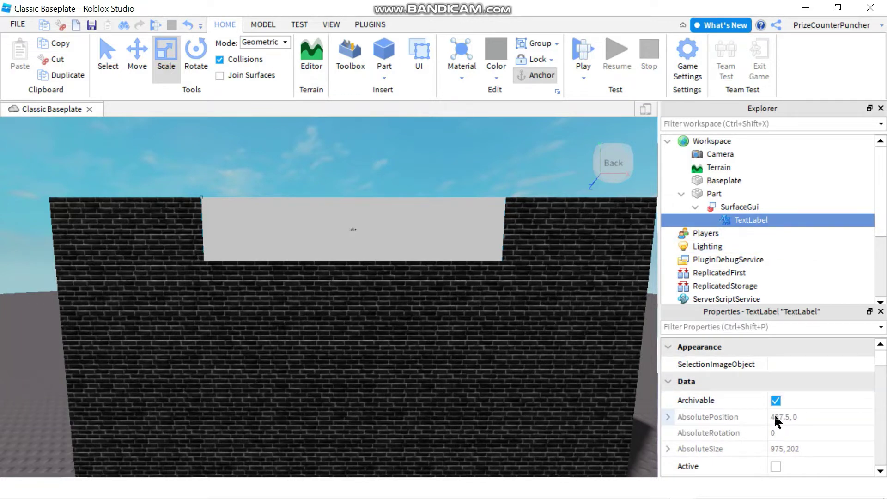
Set the TextLabel's AnchorPoint X to 0.5
{"action": "scroll", "coordinate": [775, 421], "scroll_direction": "down", "scroll_amount": 3}
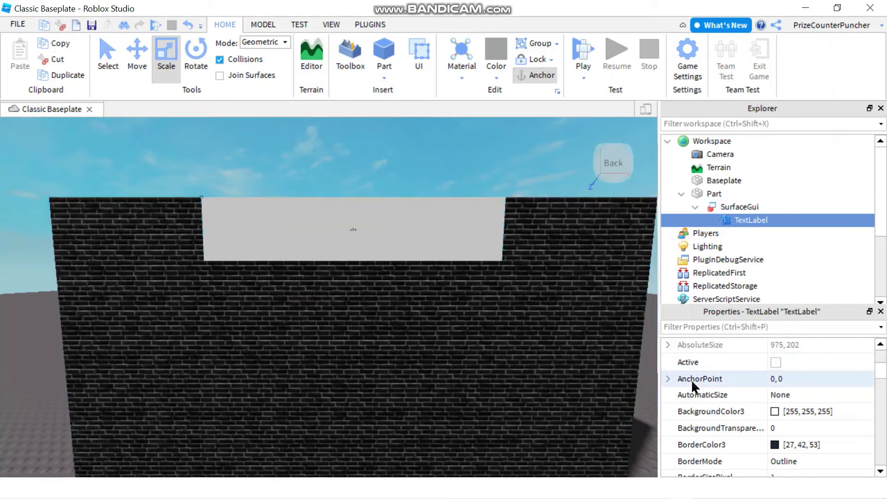
{"action": "left_click", "coordinate": [678, 377]}
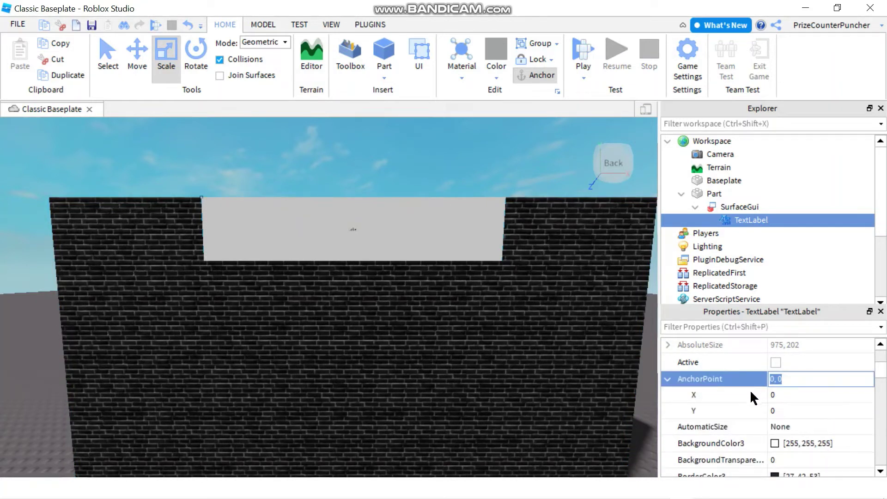
{"action": "left_click", "coordinate": [784, 396]}
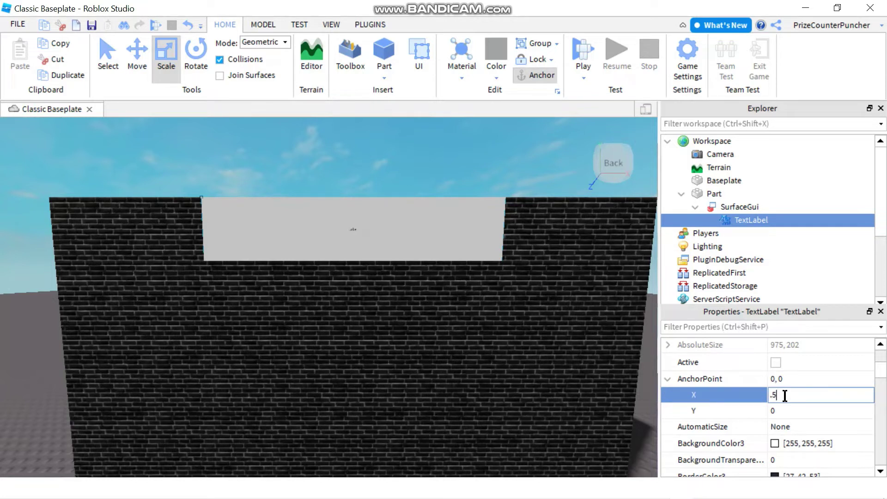
{"action": "type", "text": ".5"}
{"action": "key", "text": "Return"}
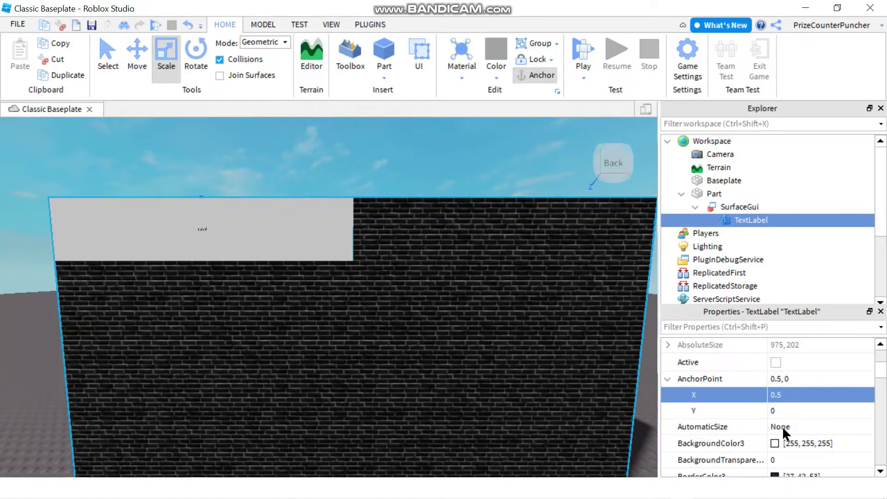
Set the TextLabel's X position scale to 0.5
{"action": "scroll", "coordinate": [708, 412], "scroll_direction": "down", "scroll_amount": 4}
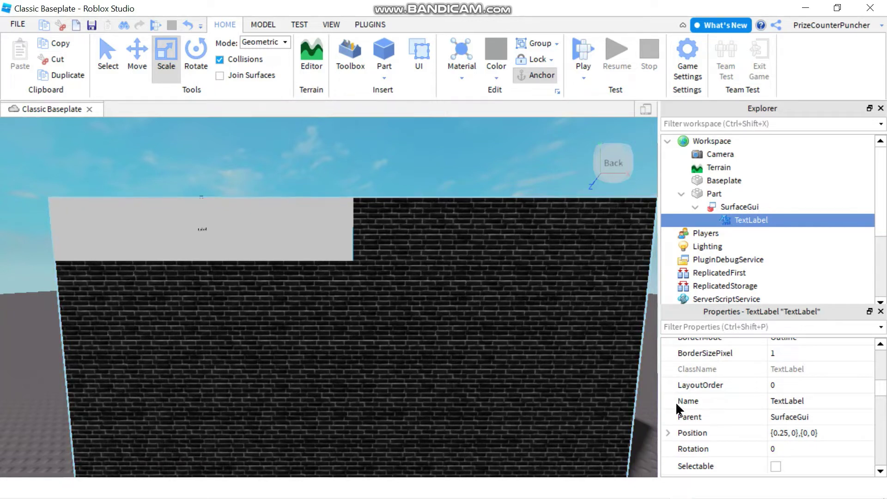
{"action": "left_click", "coordinate": [667, 432]}
{"action": "left_click", "coordinate": [778, 432]}
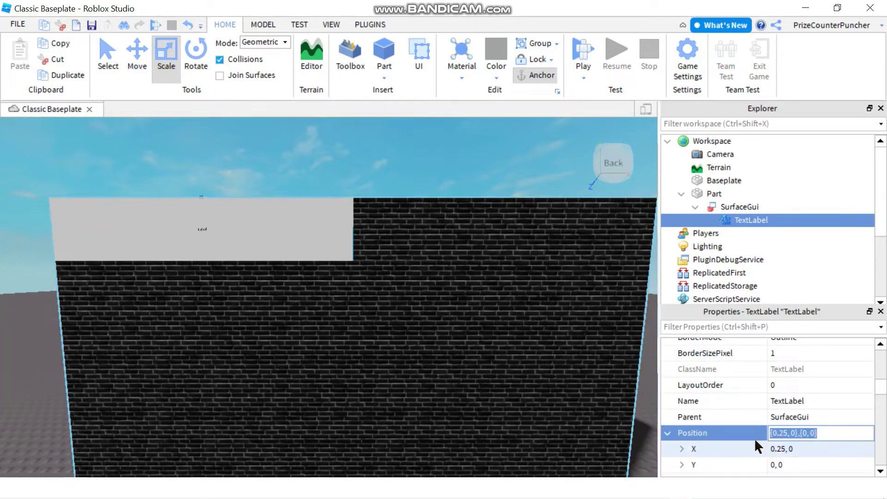
{"action": "left_click", "coordinate": [682, 449]}
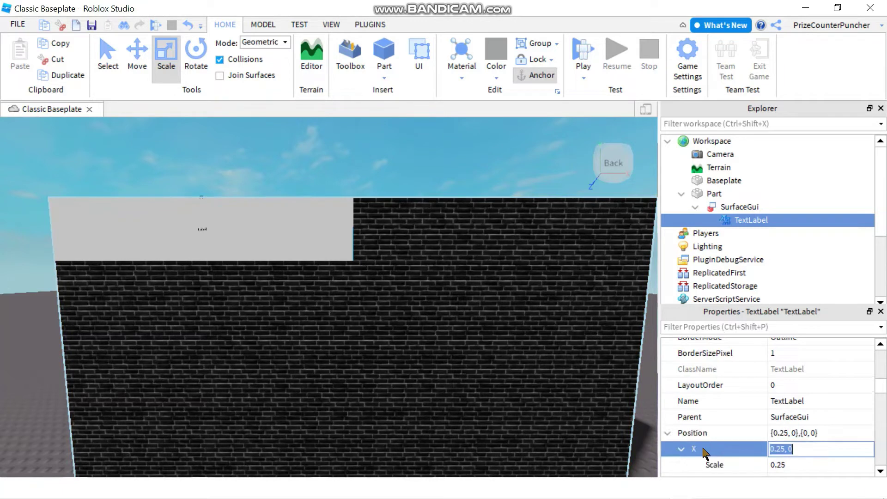
{"action": "left_click", "coordinate": [794, 464]}
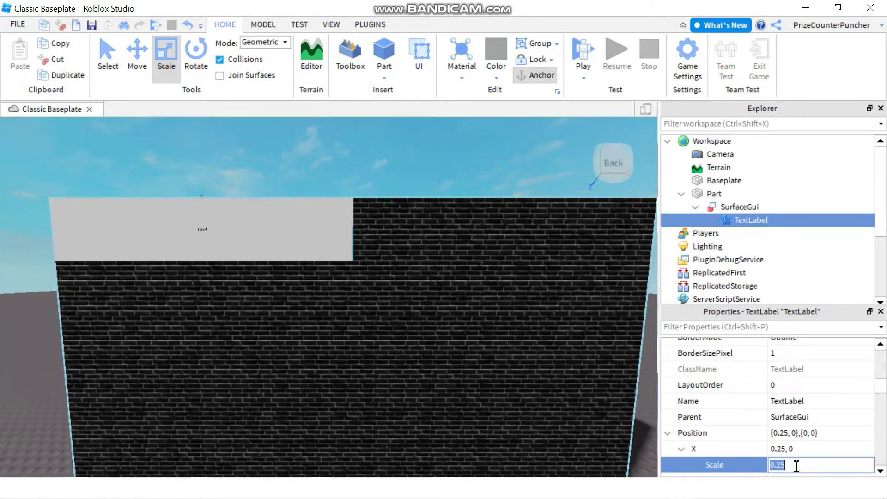
{"action": "type", "text": ".5"}
{"action": "key", "text": "Return"}
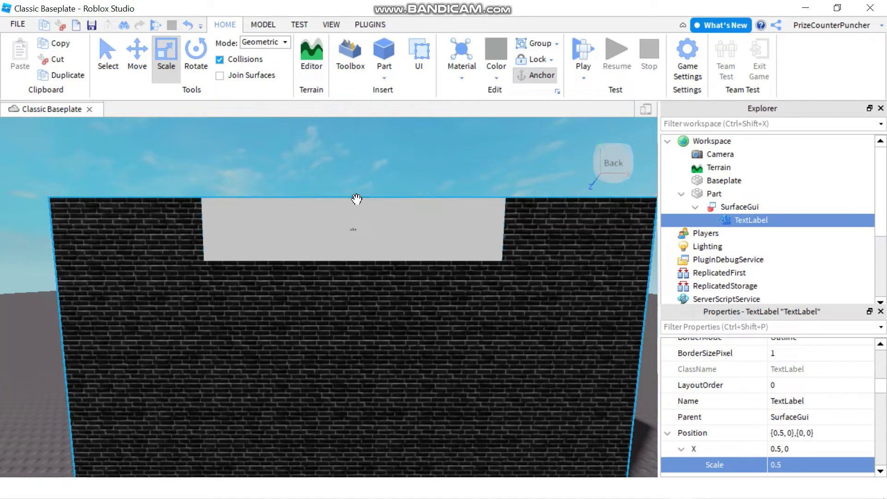
Return the TextLabel's X position scale to 0.25 and its AnchorPoint X to 0
{"action": "left_click", "coordinate": [785, 465]}
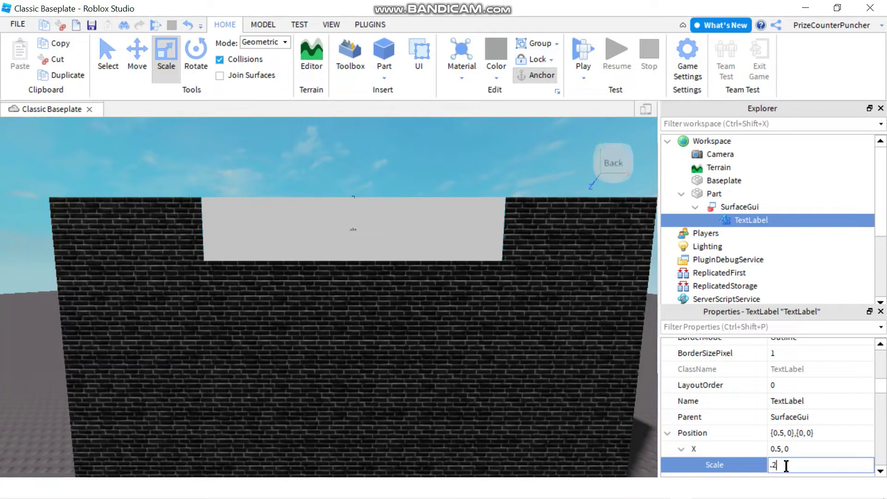
{"action": "key", "text": "Return"}
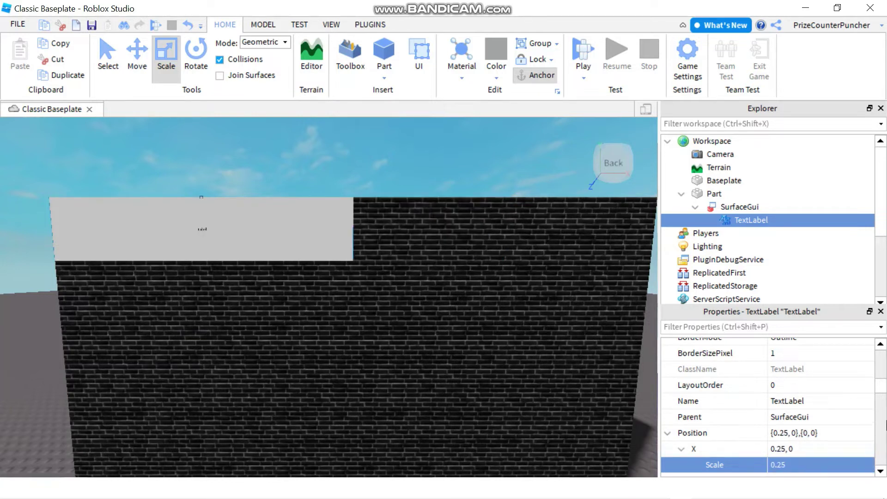
{"action": "scroll", "coordinate": [758, 413], "scroll_direction": "up", "scroll_amount": 4}
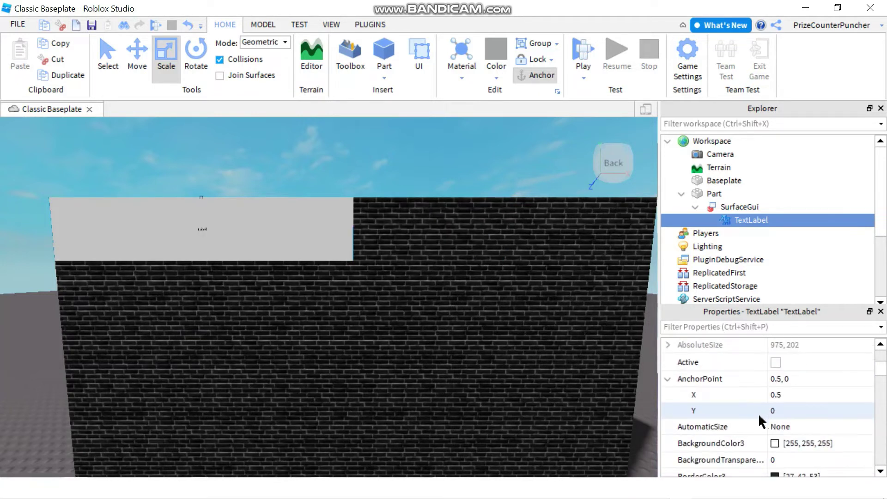
{"action": "left_click", "coordinate": [793, 391]}
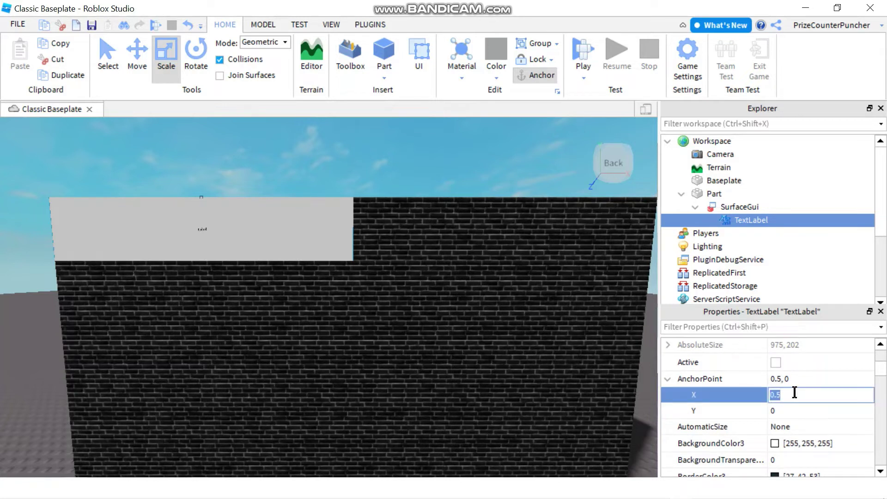
{"action": "type", "text": "0"}
{"action": "key", "text": "Return"}
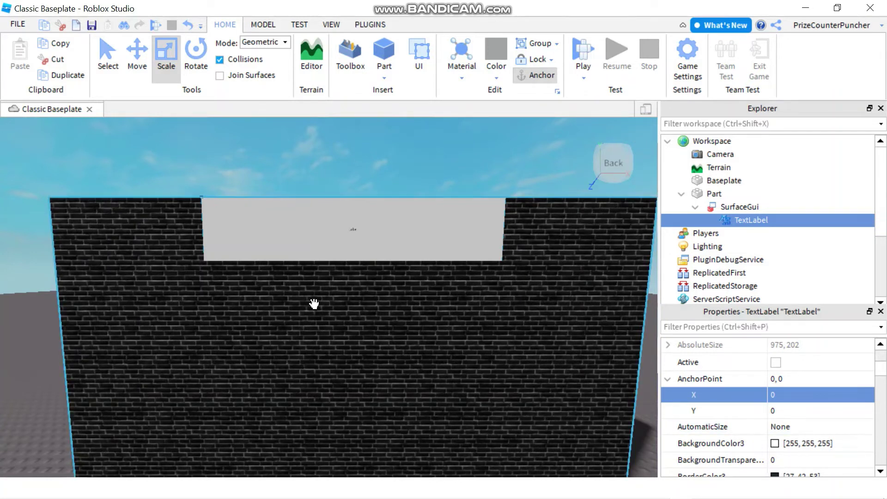
{"action": "left_click", "coordinate": [668, 379]}
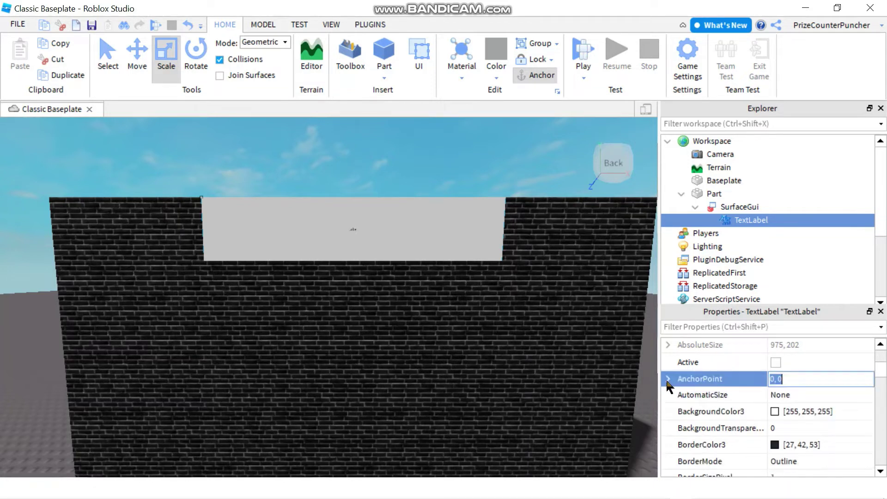
Set the TextLabel's Y position scale to 0.1
{"action": "scroll", "coordinate": [714, 408], "scroll_direction": "down", "scroll_amount": 1}
{"action": "scroll", "coordinate": [714, 407], "scroll_direction": "down", "scroll_amount": 2}
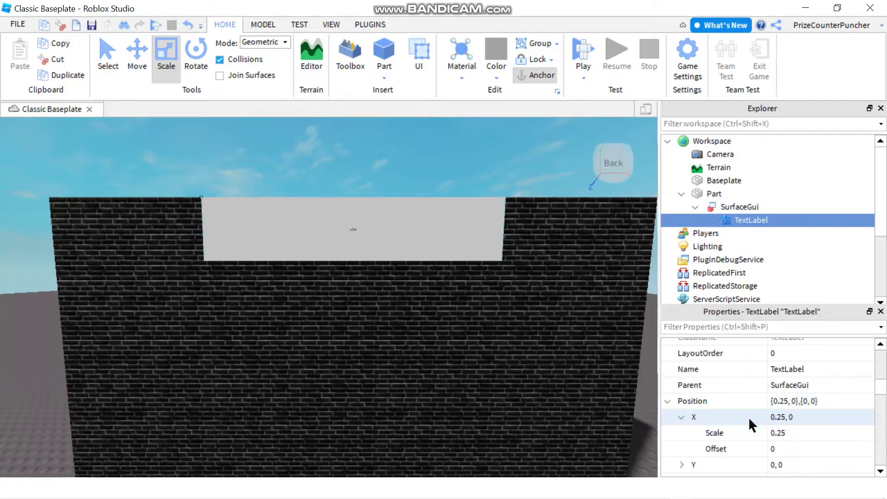
{"action": "scroll", "coordinate": [735, 414], "scroll_direction": "down", "scroll_amount": 1}
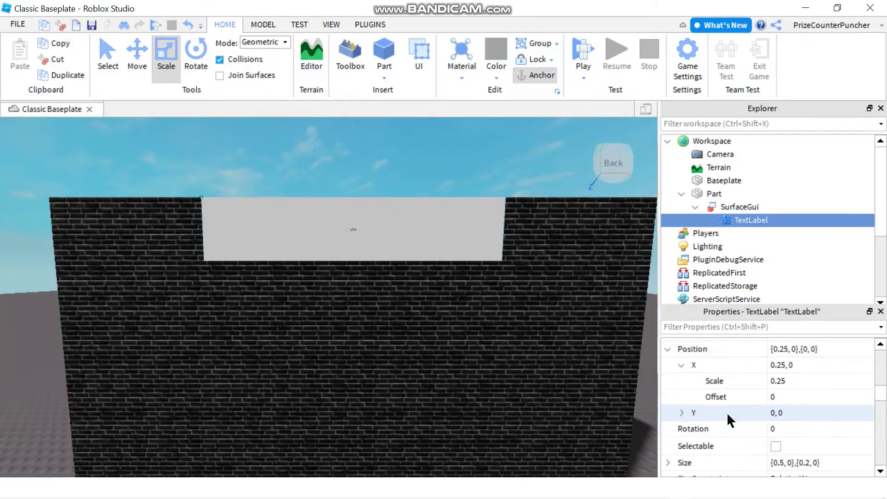
{"action": "left_click", "coordinate": [680, 413]}
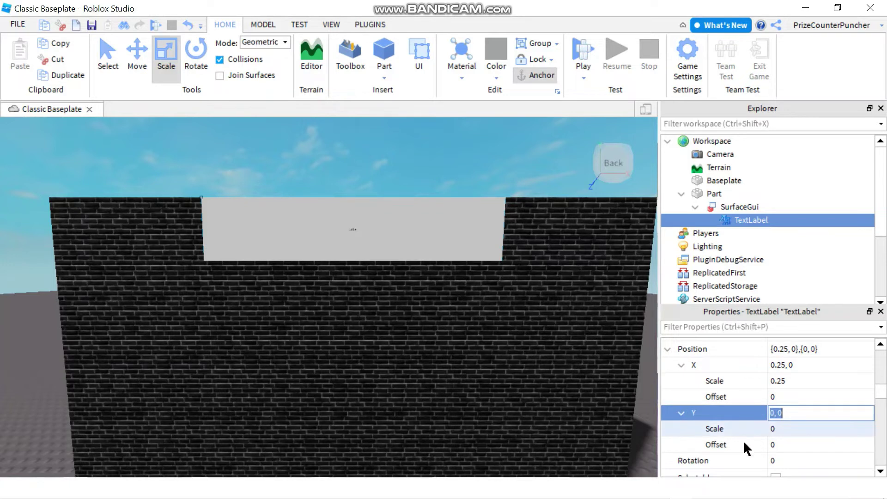
{"action": "left_click", "coordinate": [791, 429]}
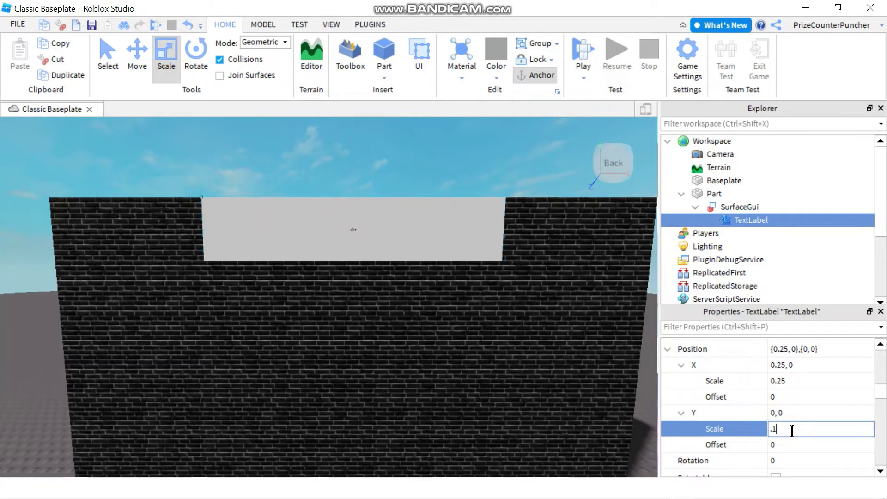
{"action": "key", "text": "Return"}
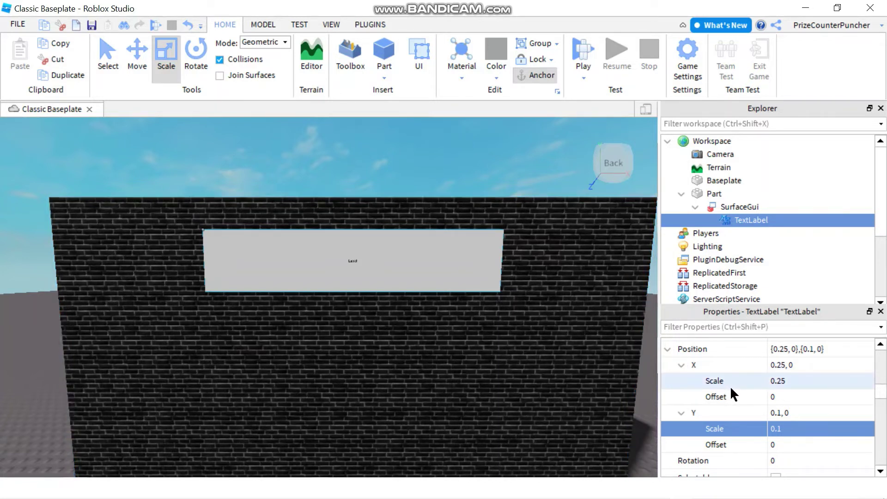
Set the TextLabel's BackgroundTransparency to 0.7
{"action": "scroll", "coordinate": [731, 389], "scroll_direction": "down", "scroll_amount": 1}
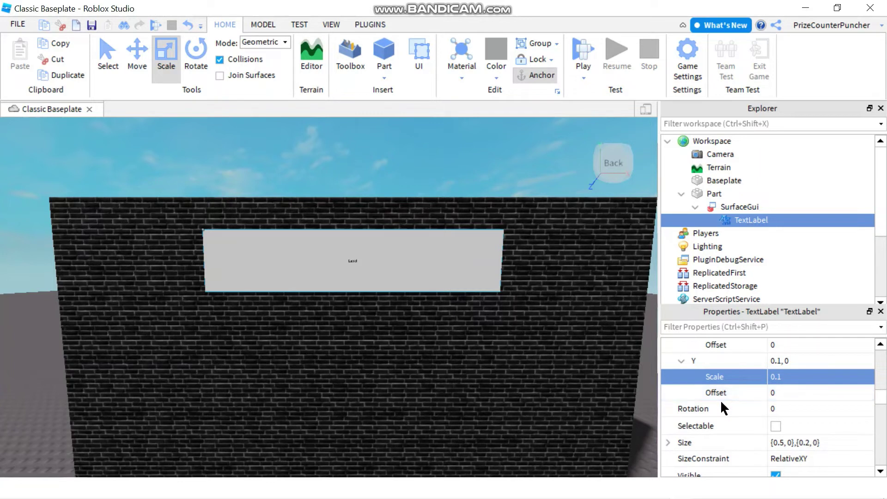
{"action": "scroll", "coordinate": [723, 405], "scroll_direction": "down", "scroll_amount": 1}
{"action": "scroll", "coordinate": [722, 405], "scroll_direction": "down", "scroll_amount": 1}
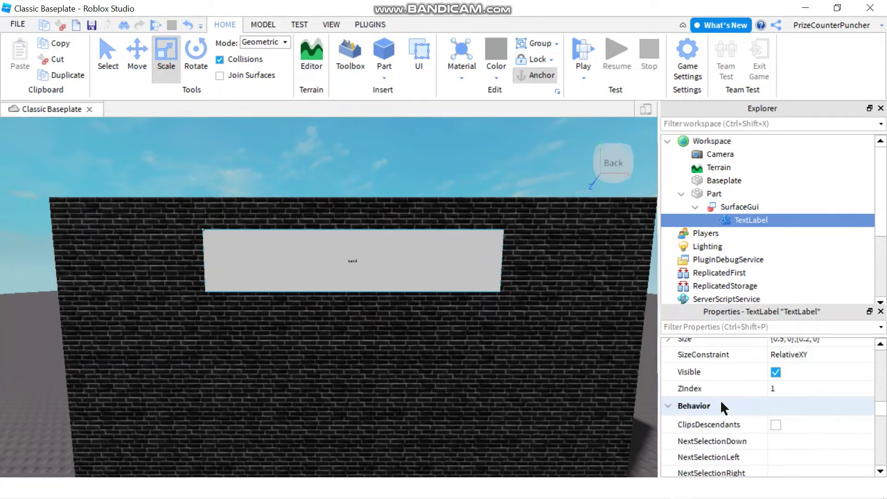
{"action": "scroll", "coordinate": [720, 400], "scroll_direction": "up", "scroll_amount": 6}
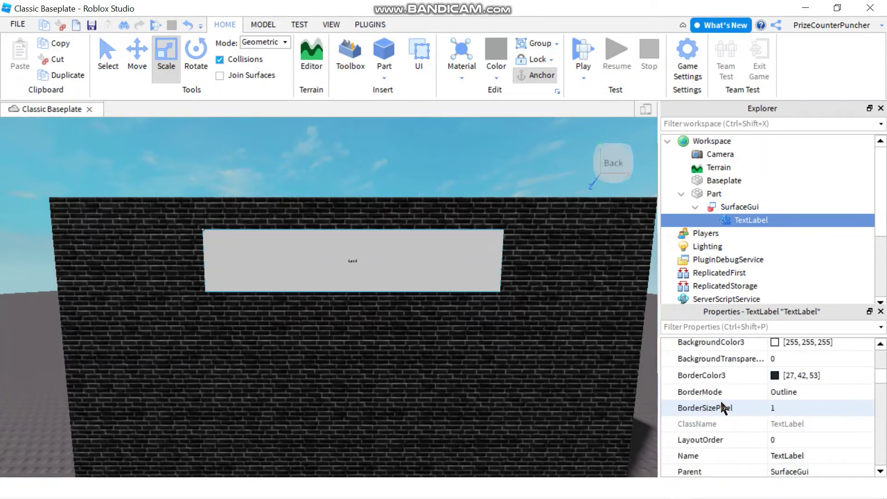
{"action": "left_click", "coordinate": [808, 359]}
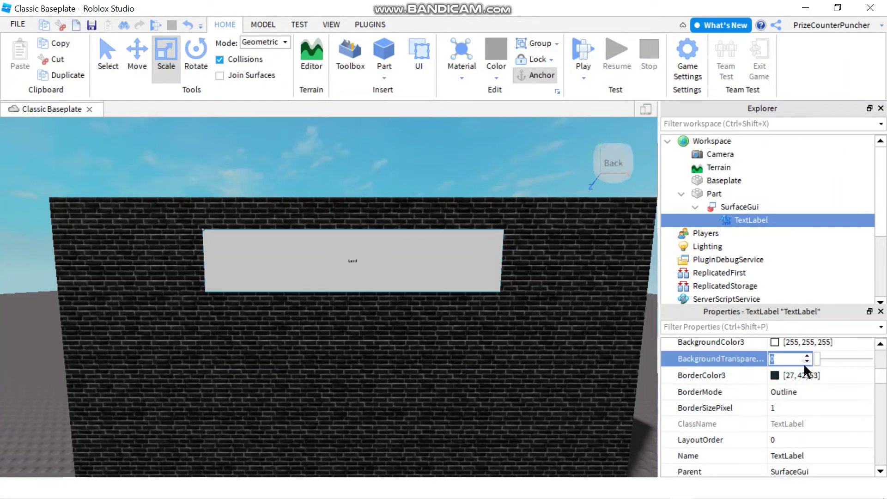
{"action": "left_click_drag", "start_coordinate": [821, 358], "coordinate": [876, 369]}
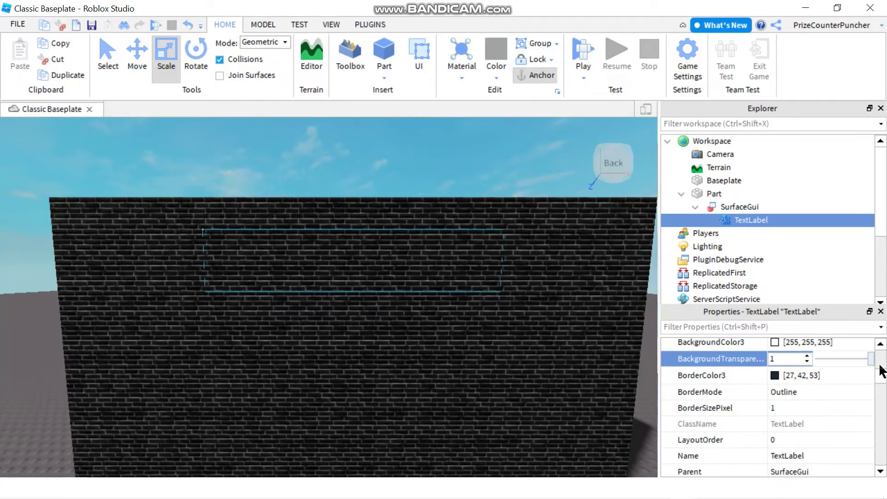
{"action": "left_click_drag", "start_coordinate": [876, 368], "coordinate": [856, 357]}
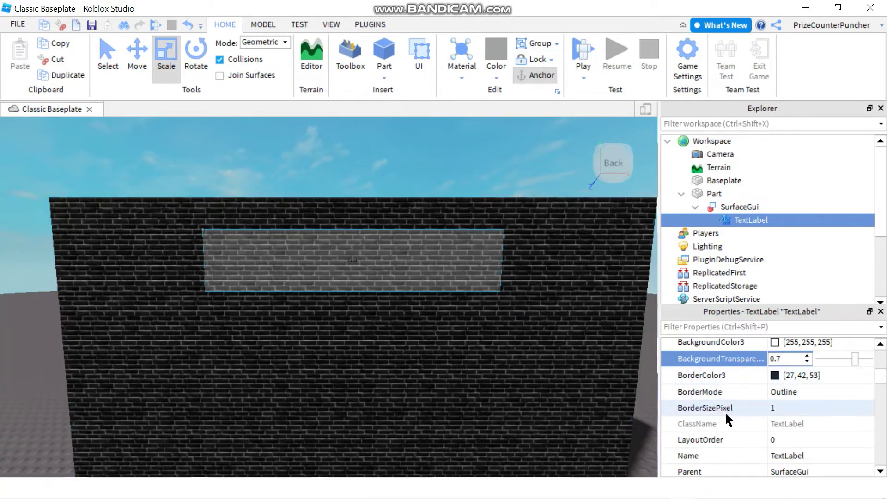
Enable the RichText property for the TextLabel
{"action": "scroll", "coordinate": [725, 411], "scroll_direction": "down", "scroll_amount": 1}
{"action": "scroll", "coordinate": [721, 416], "scroll_direction": "down", "scroll_amount": 2}
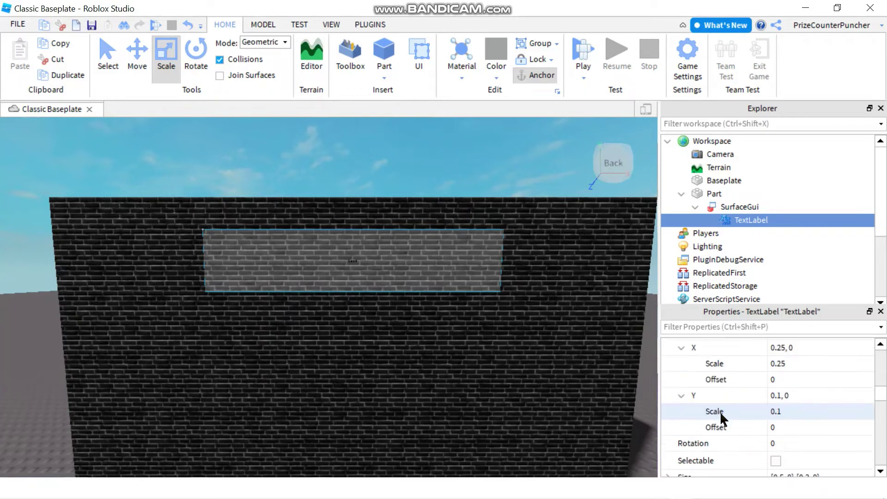
{"action": "scroll", "coordinate": [720, 410], "scroll_direction": "down", "scroll_amount": 2}
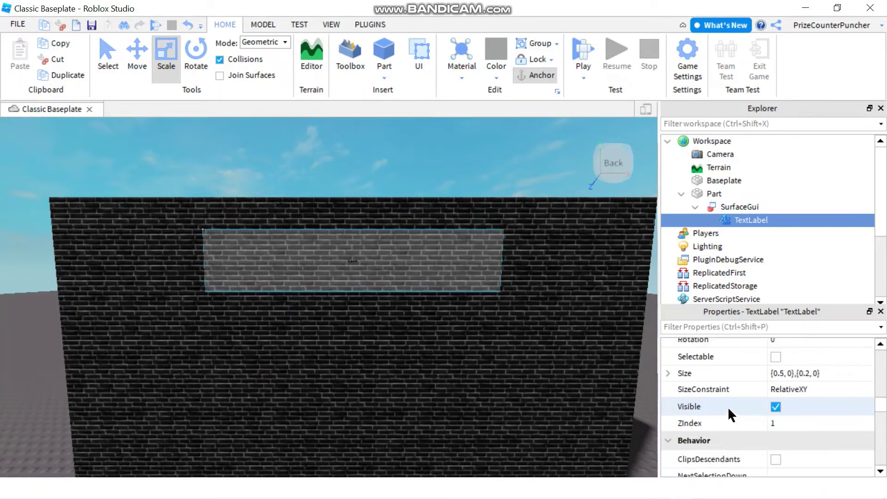
{"action": "scroll", "coordinate": [728, 406], "scroll_direction": "down", "scroll_amount": 1}
{"action": "scroll", "coordinate": [728, 407], "scroll_direction": "down", "scroll_amount": 1}
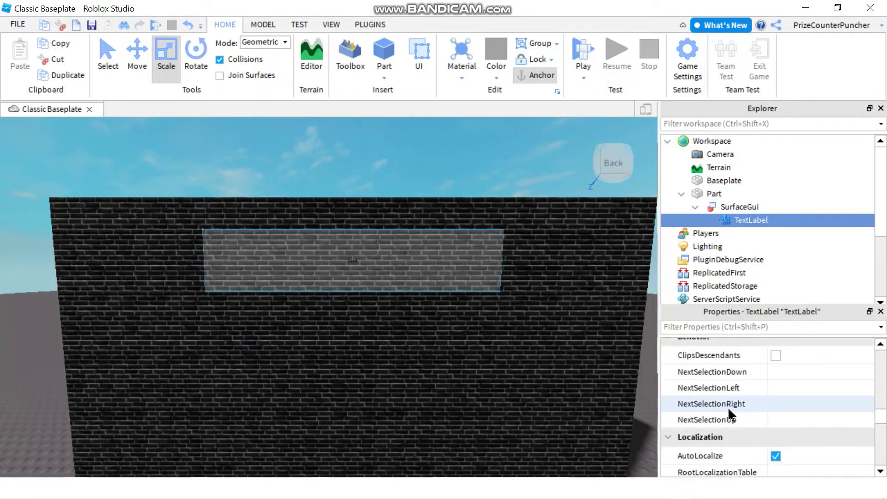
{"action": "scroll", "coordinate": [728, 407], "scroll_direction": "down", "scroll_amount": 1}
{"action": "scroll", "coordinate": [726, 406], "scroll_direction": "down", "scroll_amount": 2}
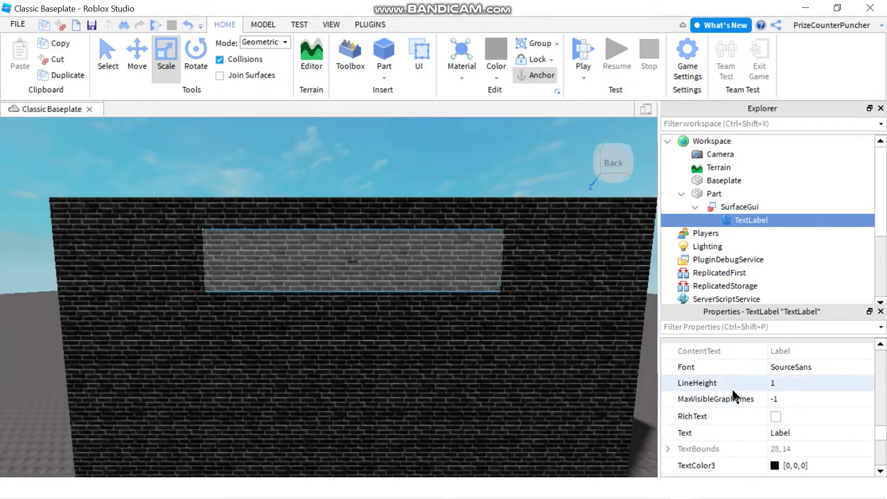
{"action": "left_click", "coordinate": [776, 415]}
{"action": "scroll", "coordinate": [804, 403], "scroll_direction": "down", "scroll_amount": 1}
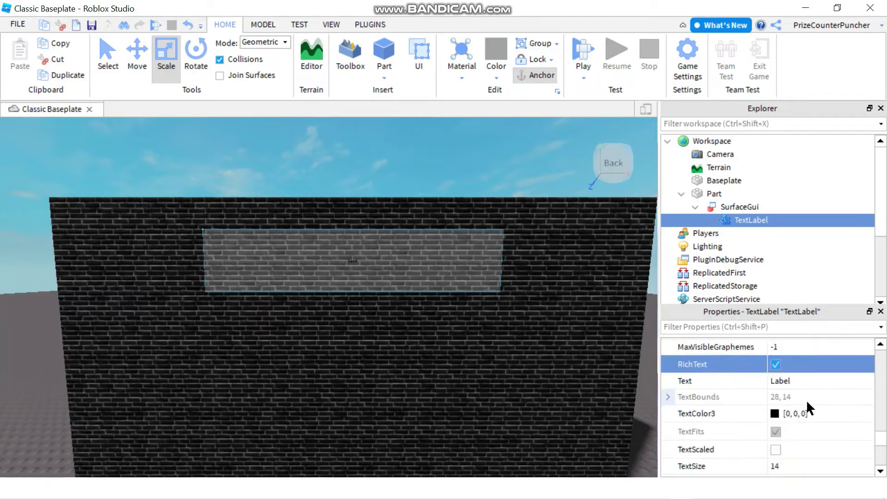
Enable TextScaled for the TextLabel and set its TextColor3 to yellow (255, 255, 0)
{"action": "left_click", "coordinate": [776, 450]}
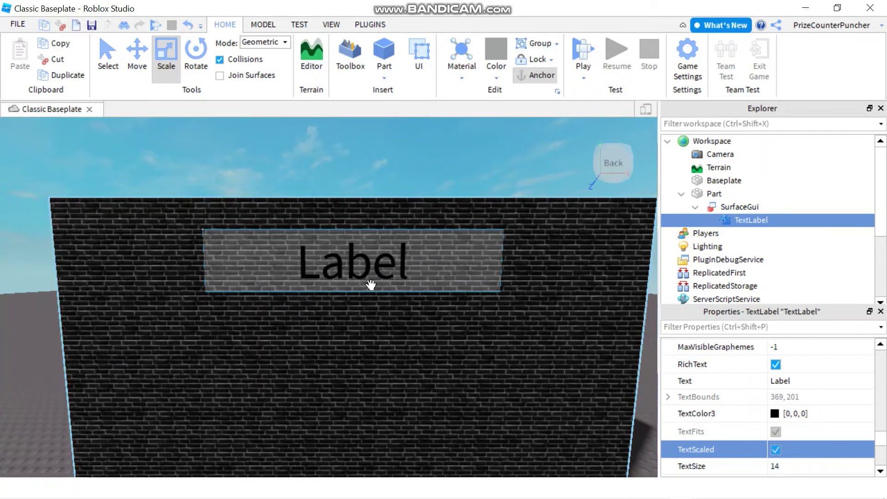
{"action": "left_click", "coordinate": [776, 415]}
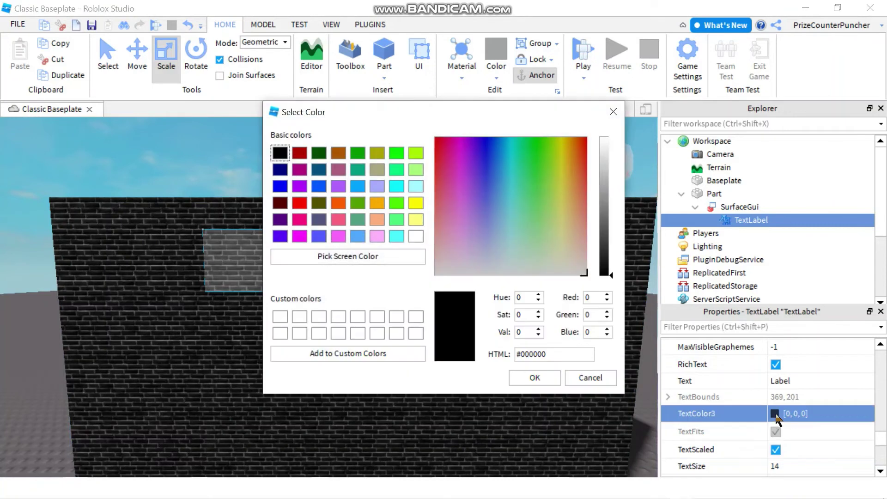
{"action": "left_click", "coordinate": [376, 202]}
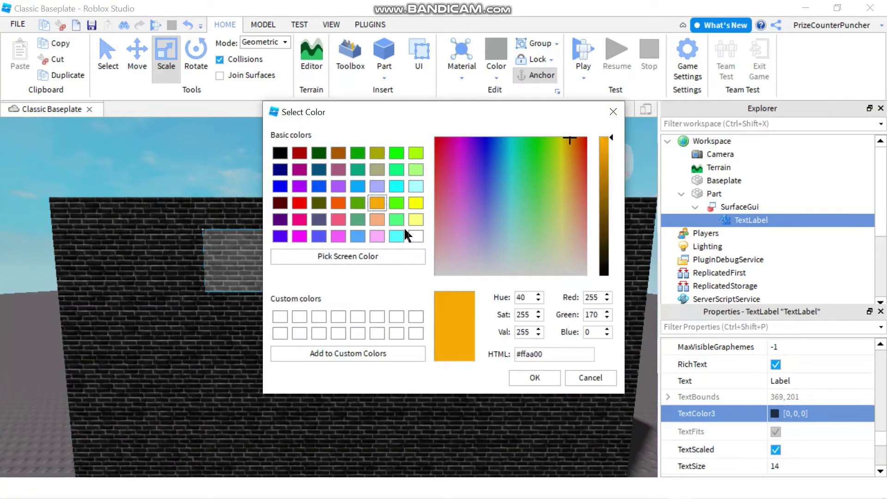
{"action": "left_click", "coordinate": [416, 203]}
{"action": "left_click", "coordinate": [529, 377]}
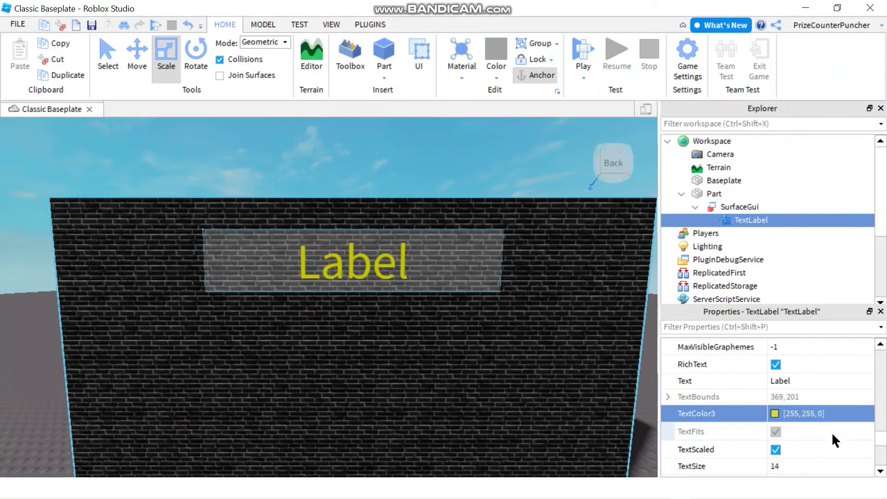
Set the TextLabel's BackgroundTransparency to 1
{"action": "scroll", "coordinate": [829, 437], "scroll_direction": "up", "scroll_amount": 8}
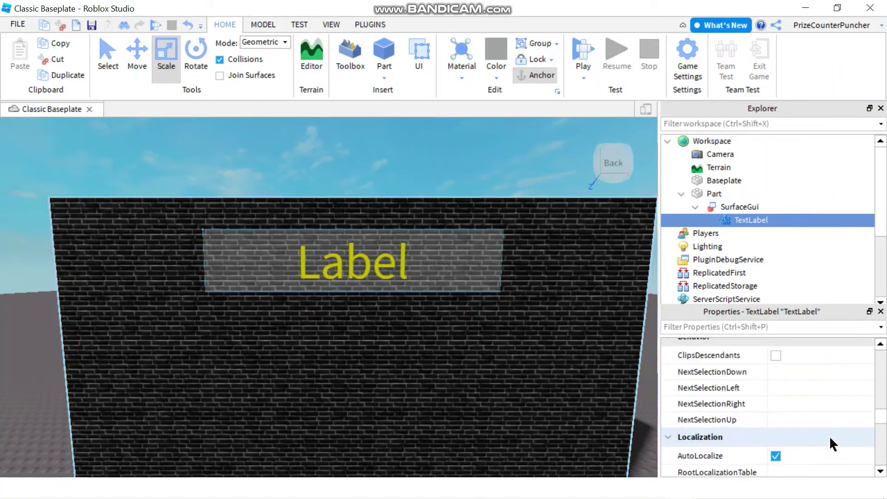
{"action": "scroll", "coordinate": [826, 437], "scroll_direction": "up", "scroll_amount": 1}
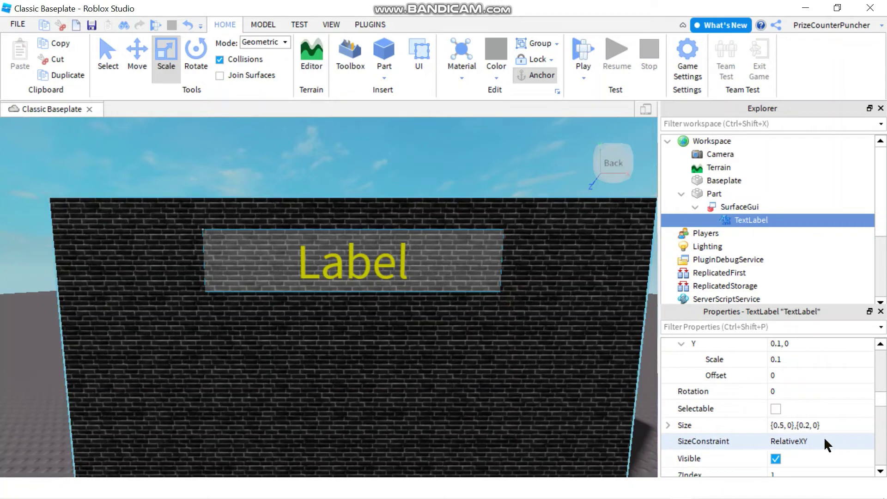
{"action": "scroll", "coordinate": [812, 446], "scroll_direction": "up", "scroll_amount": 2}
{"action": "scroll", "coordinate": [809, 443], "scroll_direction": "up", "scroll_amount": 5}
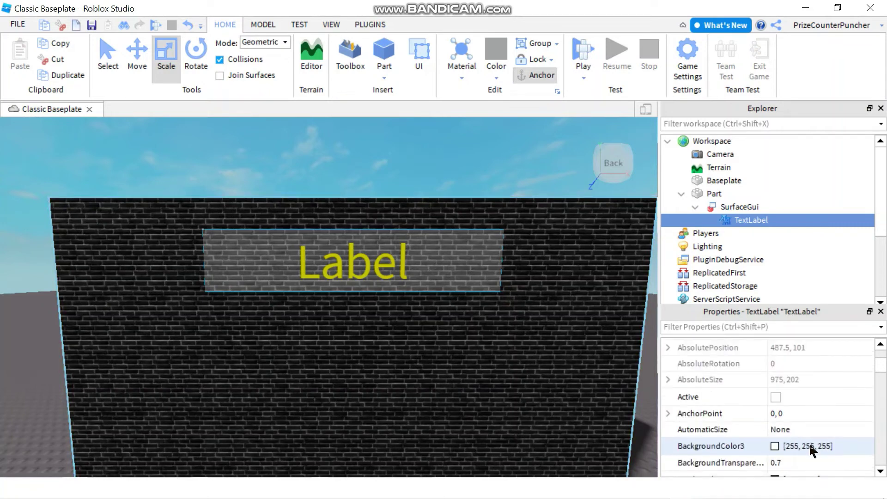
{"action": "left_click", "coordinate": [800, 461]}
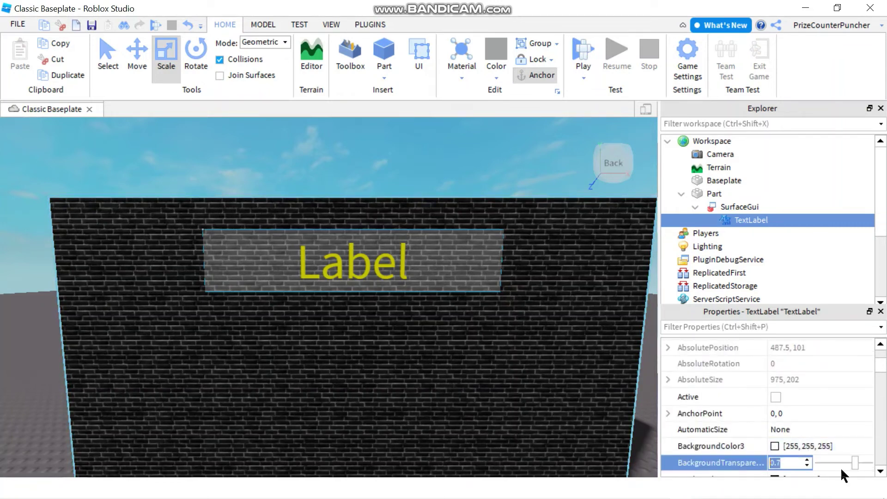
{"action": "left_click_drag", "start_coordinate": [853, 461], "coordinate": [870, 460]}
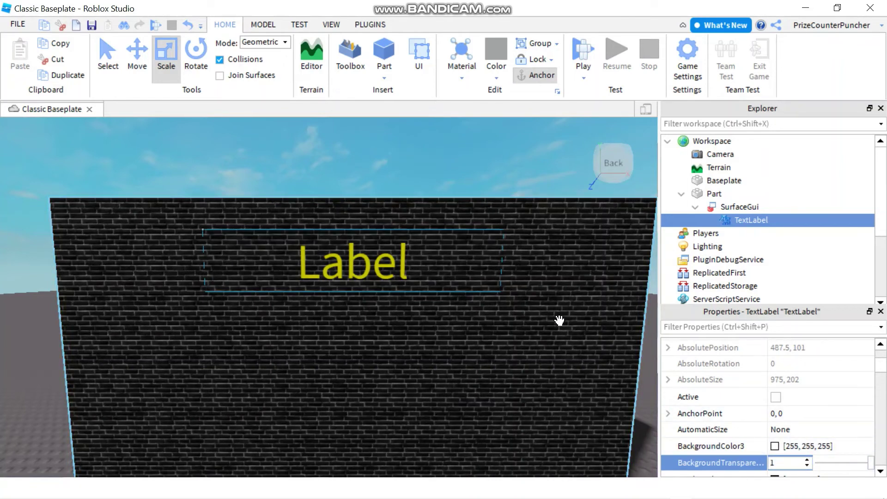
Playtest the place, look at the wall's label from several angles in front of it, and stop the test
{"action": "left_click", "coordinate": [583, 61]}
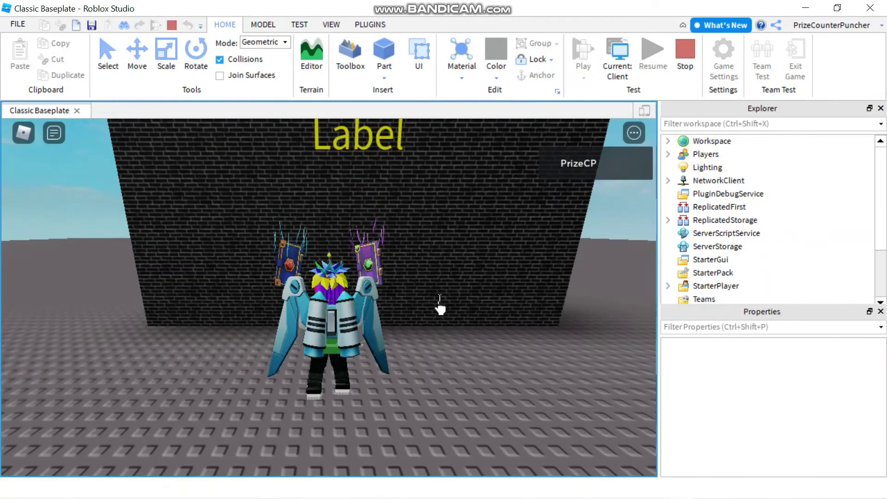
{"action": "key", "text": "Left"}
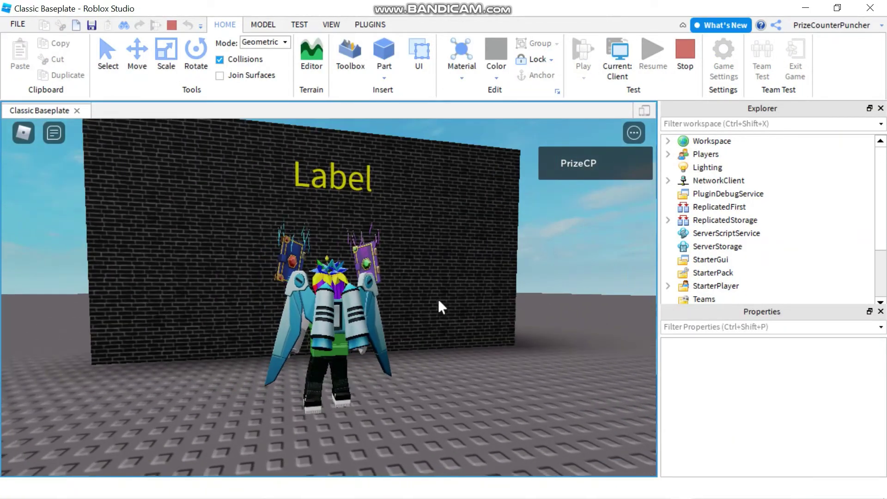
{"action": "key", "text": "w"}
{"action": "key", "text": "Right"}
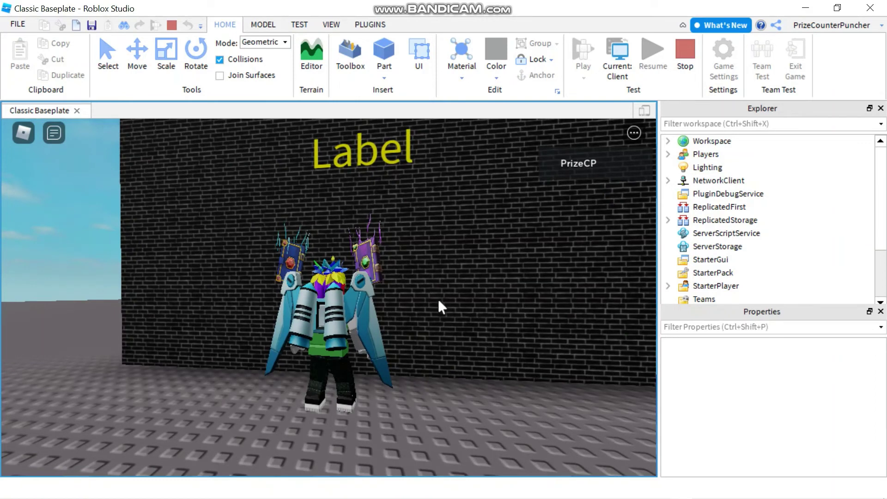
{"action": "left_click", "coordinate": [685, 52]}
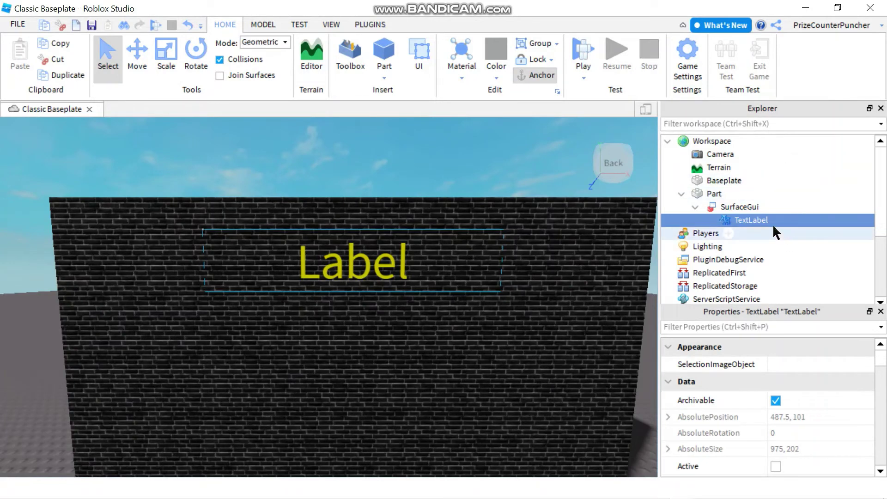
Set the TextLabel's Text property to "Top Players"
{"action": "scroll", "coordinate": [751, 398], "scroll_direction": "down", "scroll_amount": 3}
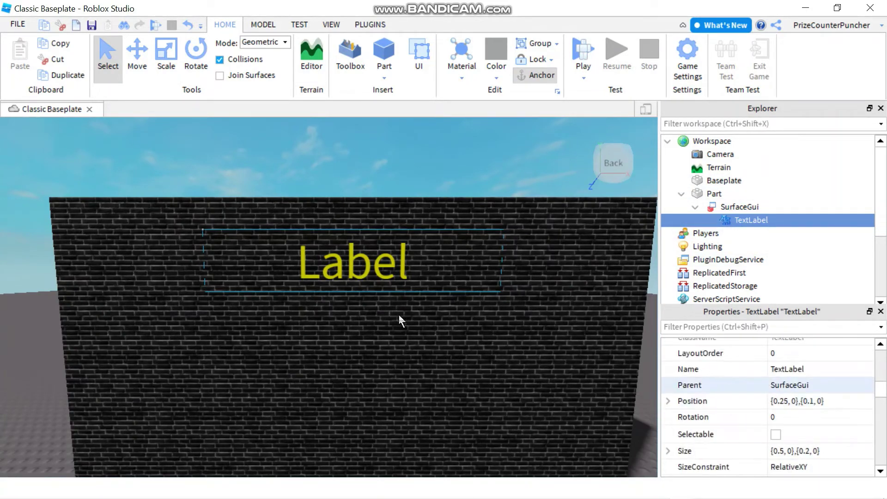
{"action": "scroll", "coordinate": [765, 396], "scroll_direction": "down", "scroll_amount": 2}
{"action": "scroll", "coordinate": [765, 408], "scroll_direction": "down", "scroll_amount": 1}
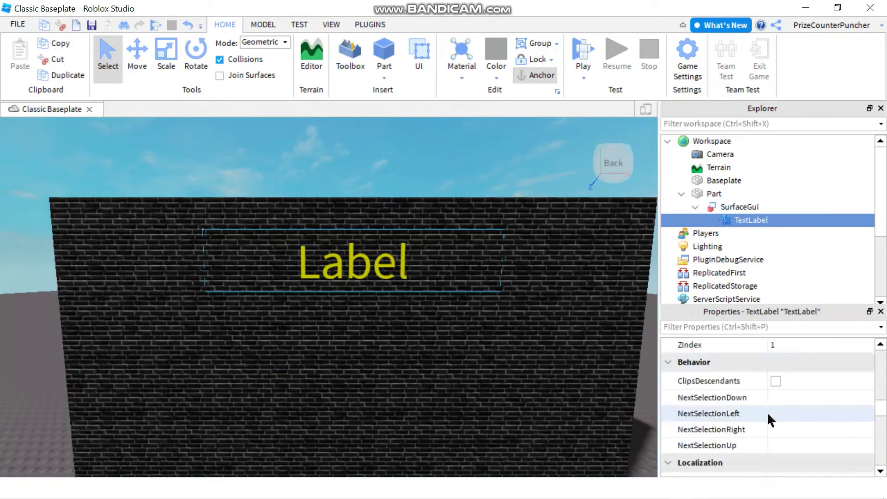
{"action": "scroll", "coordinate": [770, 419], "scroll_direction": "down", "scroll_amount": 1}
{"action": "scroll", "coordinate": [768, 417], "scroll_direction": "down", "scroll_amount": 2}
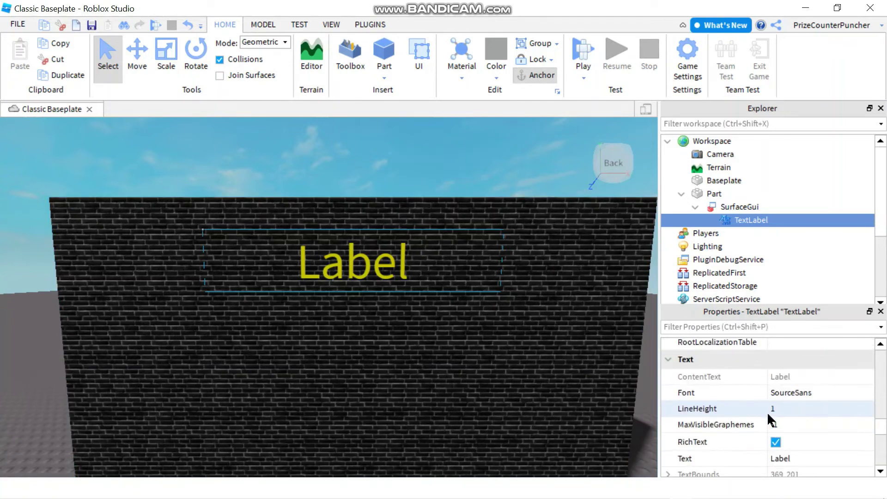
{"action": "scroll", "coordinate": [767, 412], "scroll_direction": "down", "scroll_amount": 2}
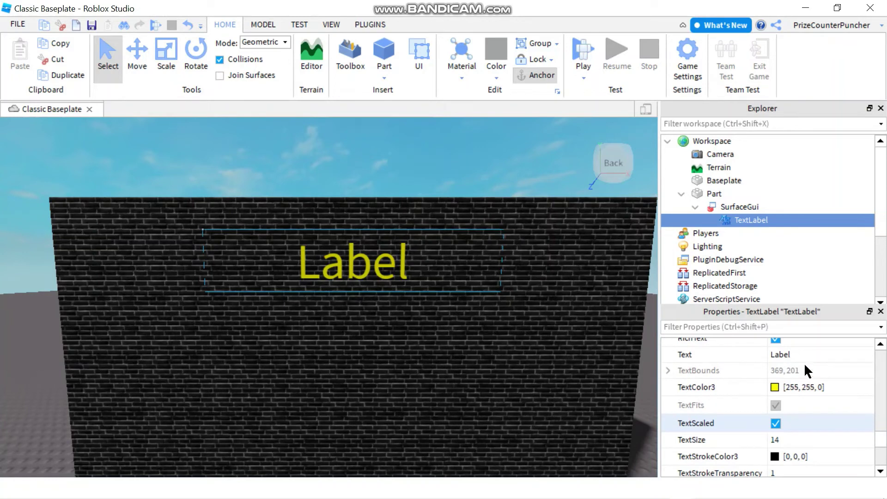
{"action": "left_click", "coordinate": [804, 354]}
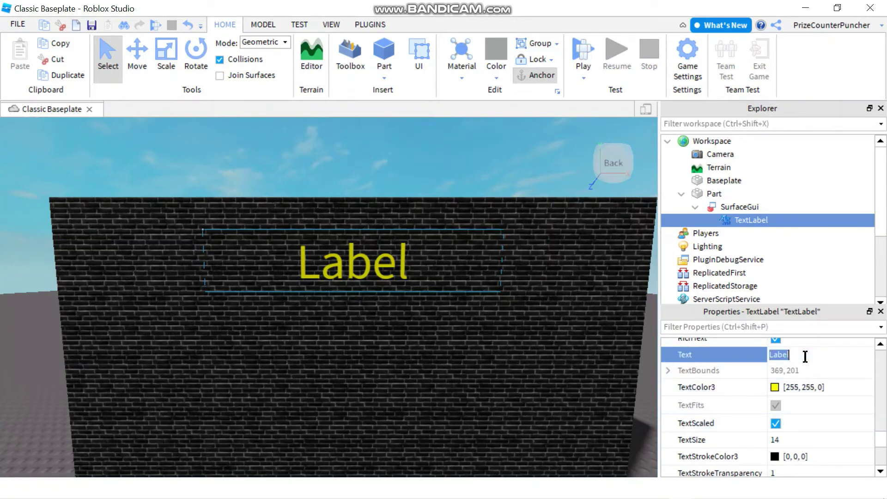
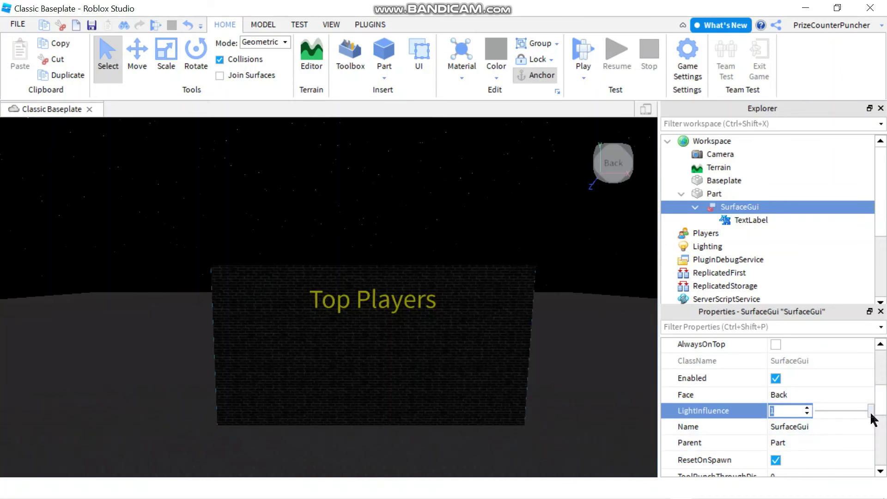
Set the SurfaceGui's LightInfluence to 0
{"action": "left_click_drag", "start_coordinate": [871, 418], "coordinate": [772, 424]}
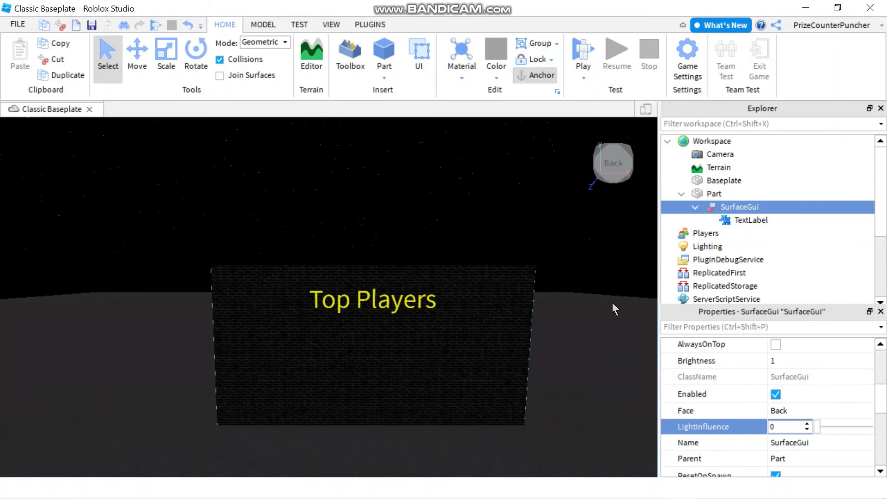
Playtest the night-time place and walk the avatar away from the wall to examine the label's glow
{"action": "left_click", "coordinate": [582, 52]}
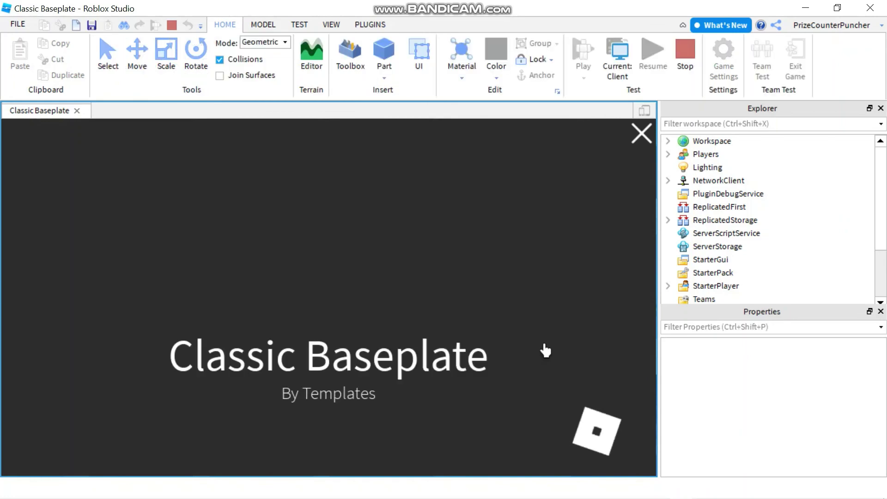
{"action": "key", "text": "s"}
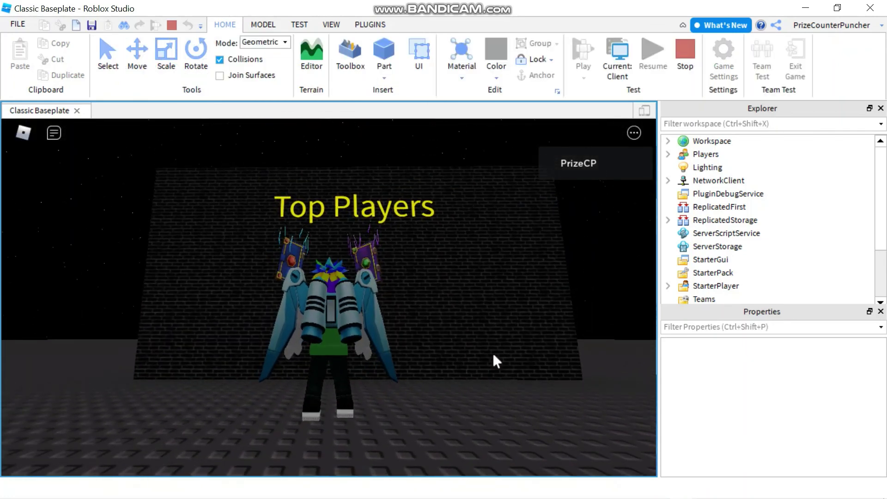
{"action": "key", "text": "s"}
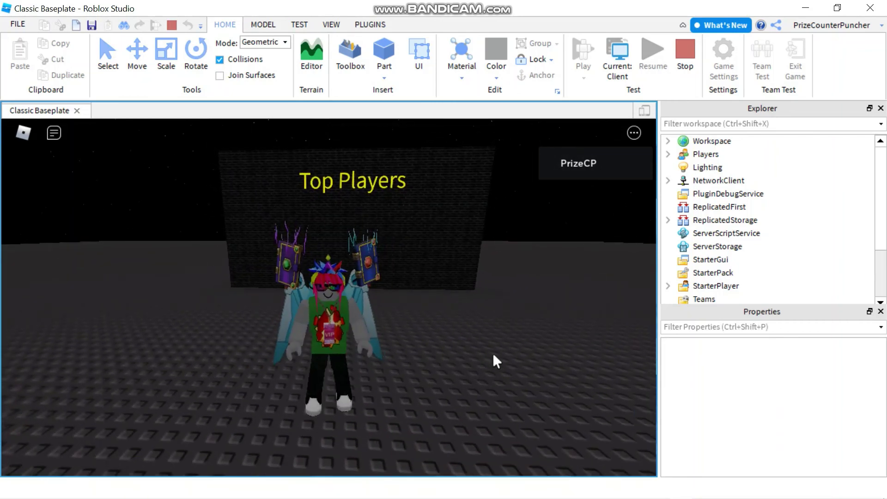
{"action": "key", "text": "s"}
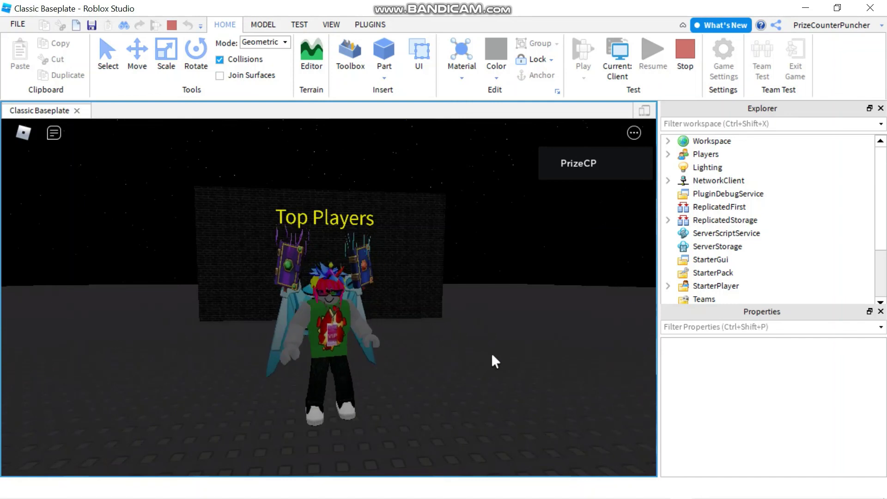
{"action": "key", "text": "w"}
{"action": "key", "text": "s"}
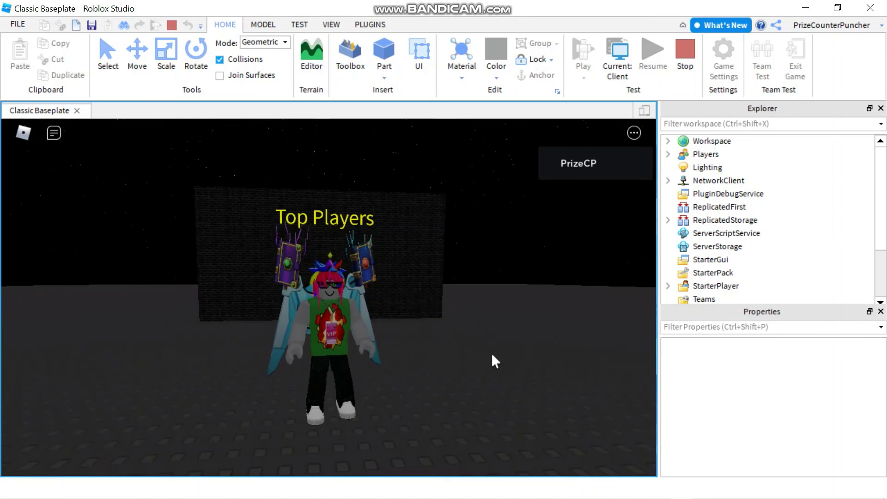